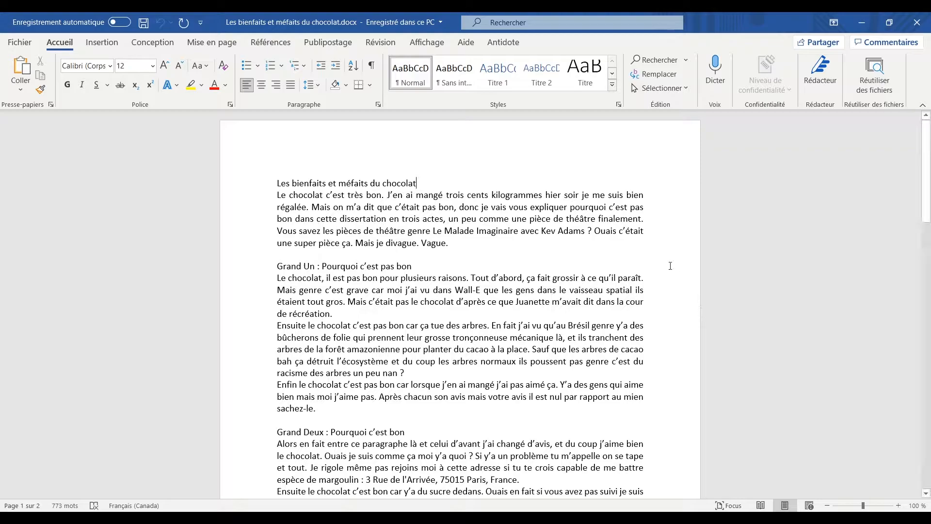
Step: Justify the introduction paragraph below the document title
{"action": "left_click_drag", "start_coordinate": [553, 247], "coordinate": [274, 130]}
{"action": "left_click", "coordinate": [289, 88]}
{"action": "left_click", "coordinate": [290, 89]}
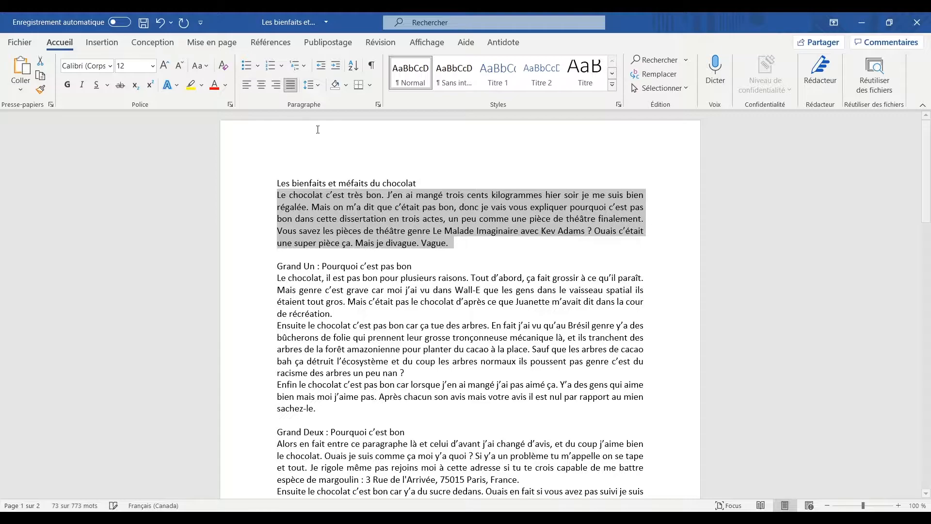
{"action": "left_click", "coordinate": [445, 230]}
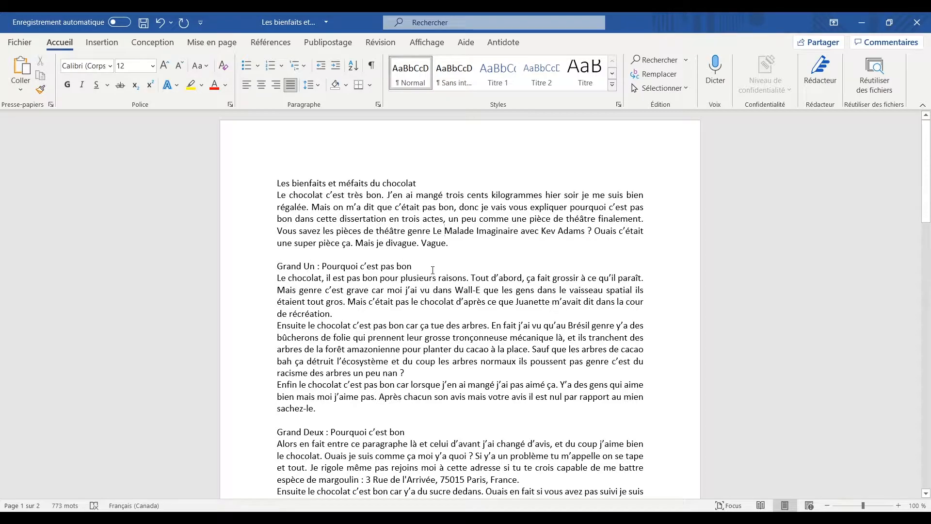
{"action": "left_click_drag", "start_coordinate": [420, 185], "coordinate": [276, 184]}
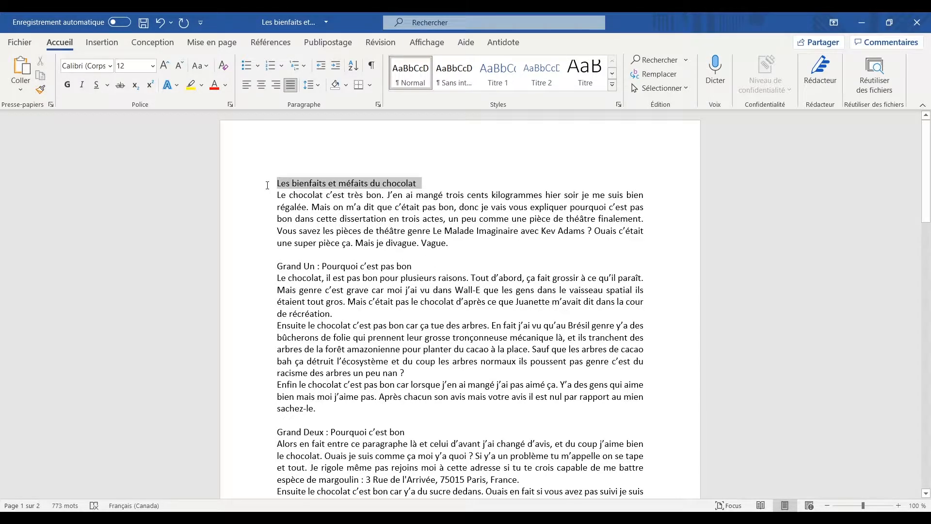
{"action": "left_click", "coordinate": [352, 188]}
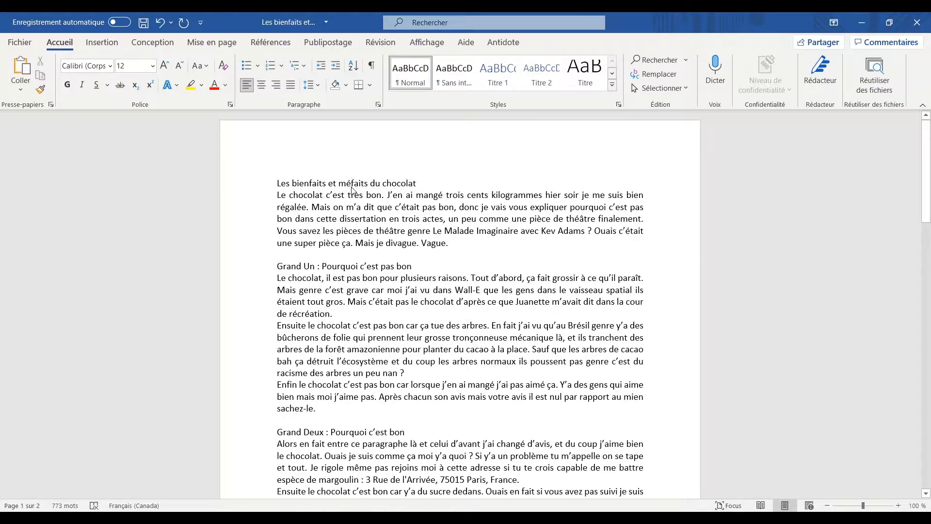
{"action": "triple_click", "coordinate": [330, 199]}
{"action": "left_click", "coordinate": [308, 252]}
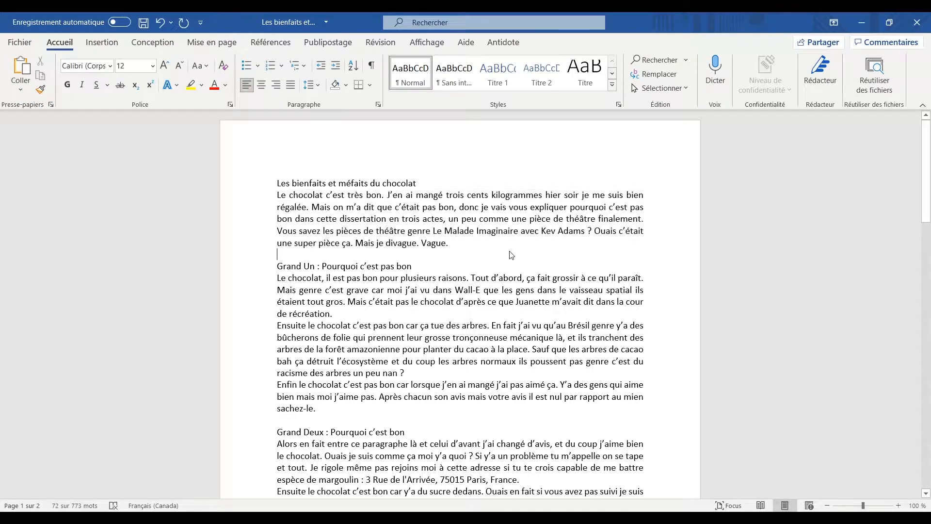
{"action": "left_click", "coordinate": [468, 248]}
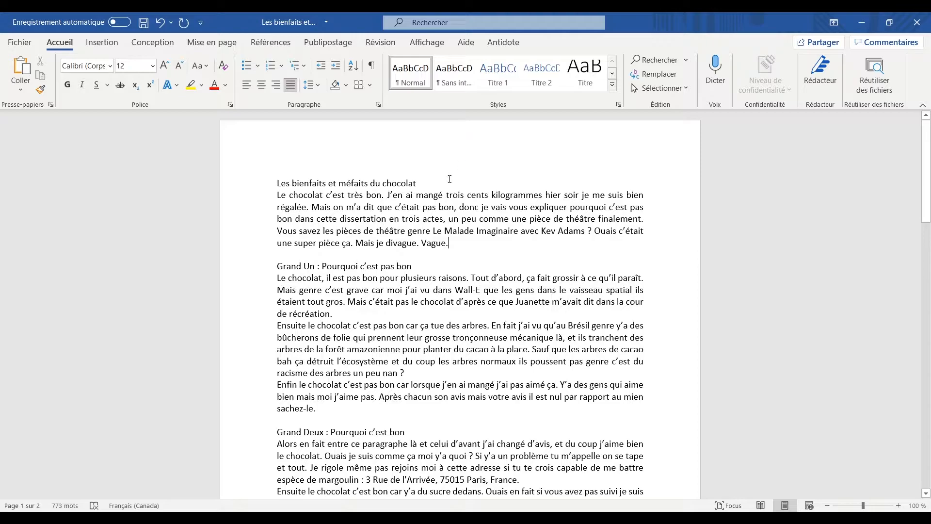
{"action": "left_click", "coordinate": [485, 253]}
{"action": "left_click_drag", "start_coordinate": [449, 244], "coordinate": [357, 244]}
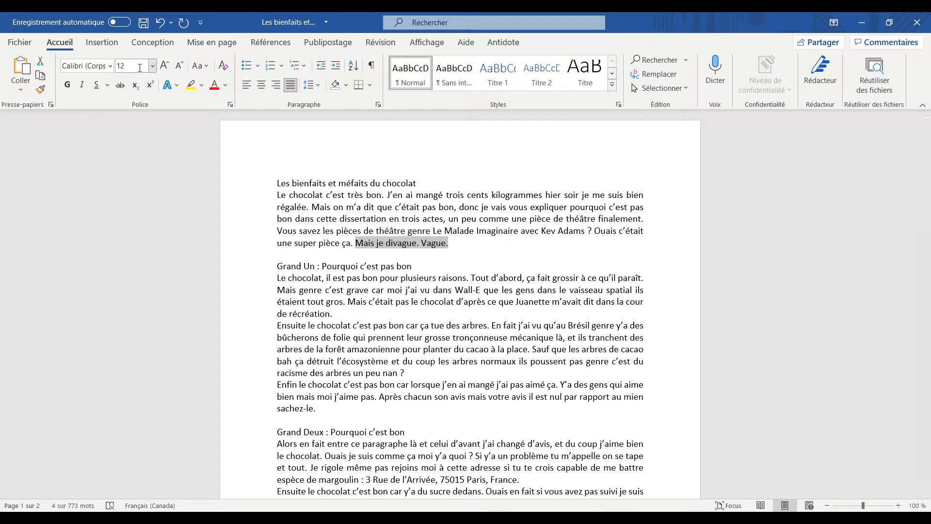
{"action": "left_click", "coordinate": [109, 71]}
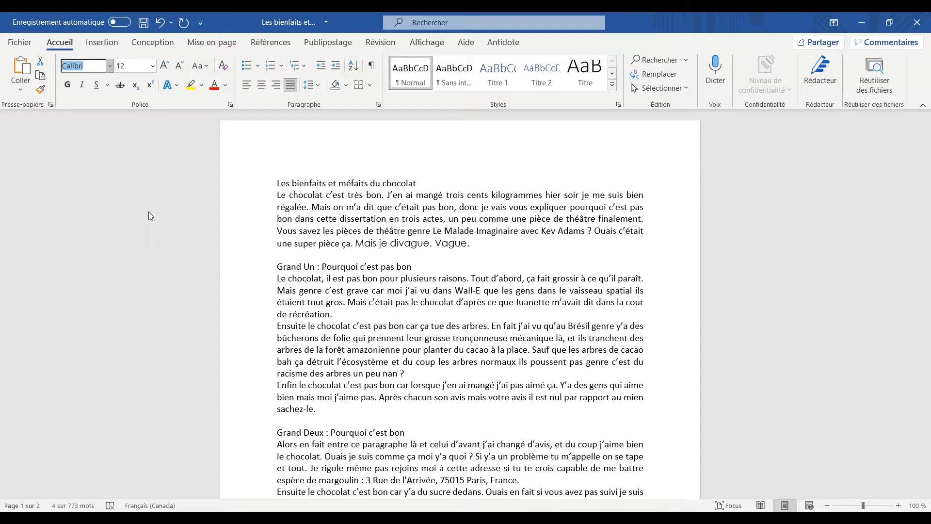
{"action": "left_click", "coordinate": [459, 280]}
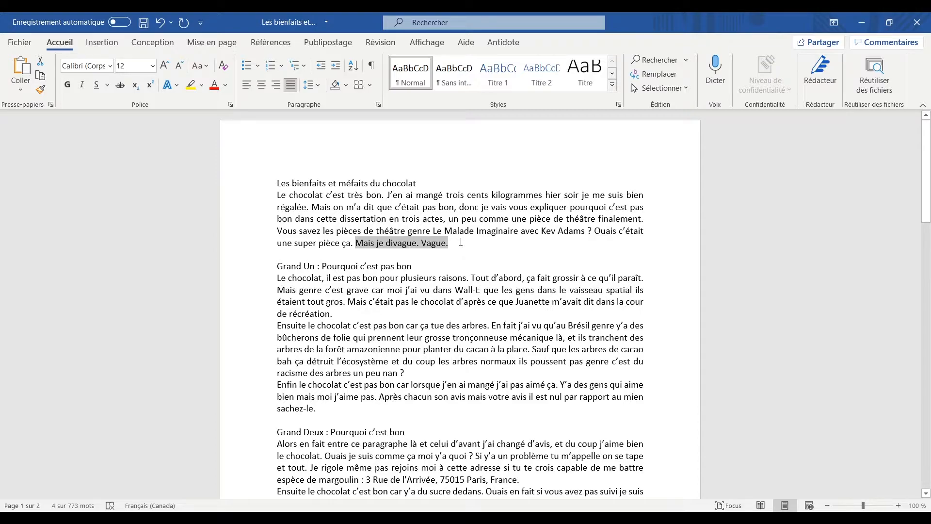
{"action": "left_click", "coordinate": [461, 241]}
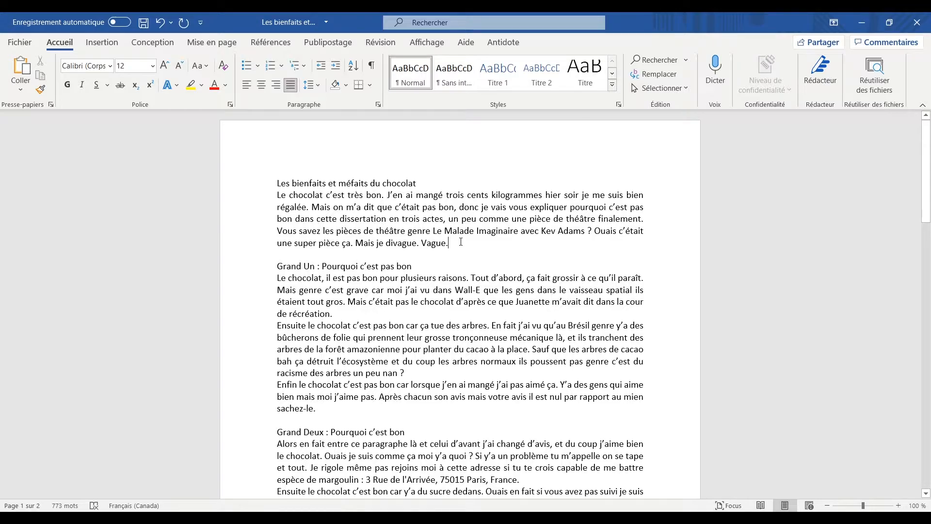
Step: Apply the Titre style to the document title "Les bienfaits et méfaits du chocolat"
{"action": "left_click", "coordinate": [439, 180]}
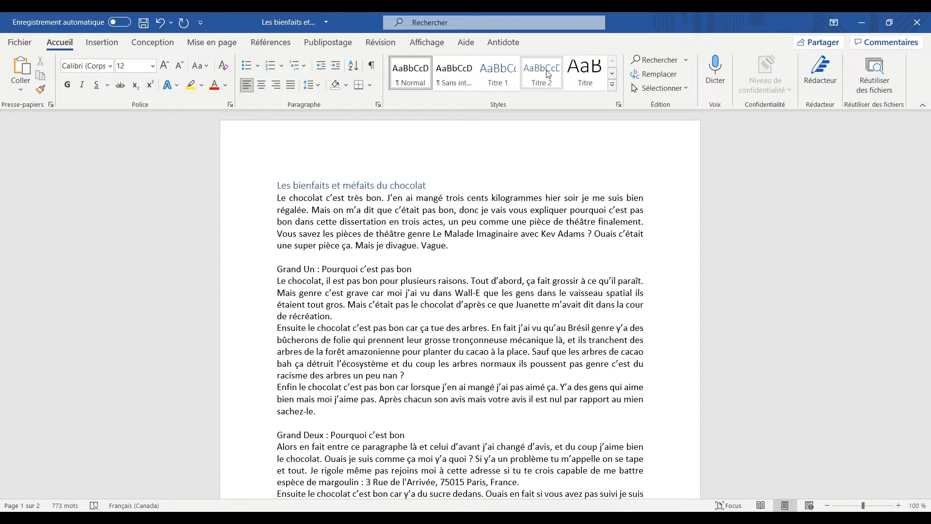
{"action": "left_click", "coordinate": [614, 74]}
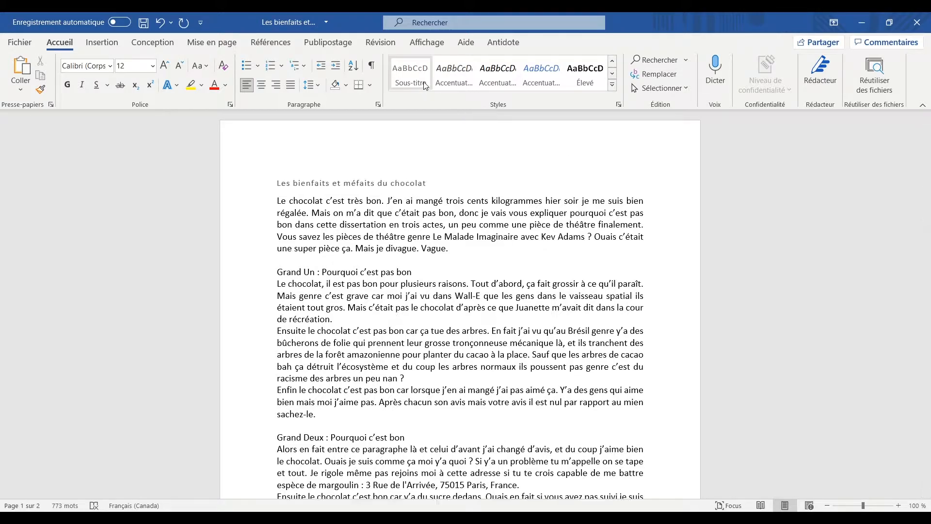
{"action": "left_click", "coordinate": [614, 61]}
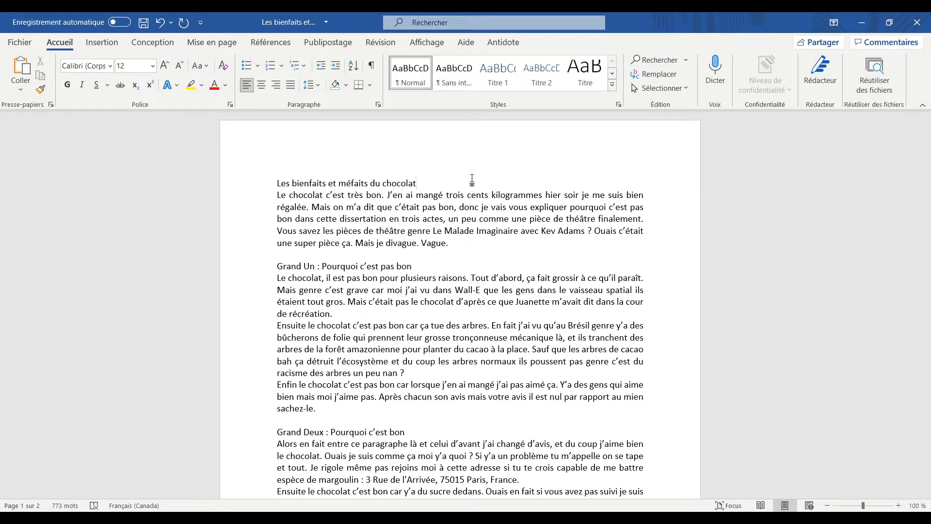
{"action": "left_click_drag", "start_coordinate": [446, 182], "coordinate": [278, 182]}
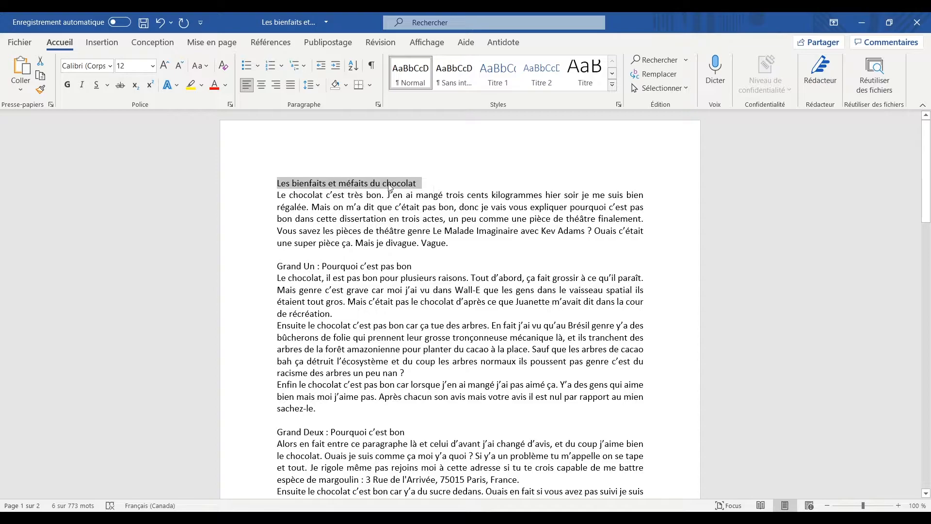
{"action": "left_click", "coordinate": [425, 184]}
{"action": "left_click_drag", "start_coordinate": [443, 181], "coordinate": [277, 182]}
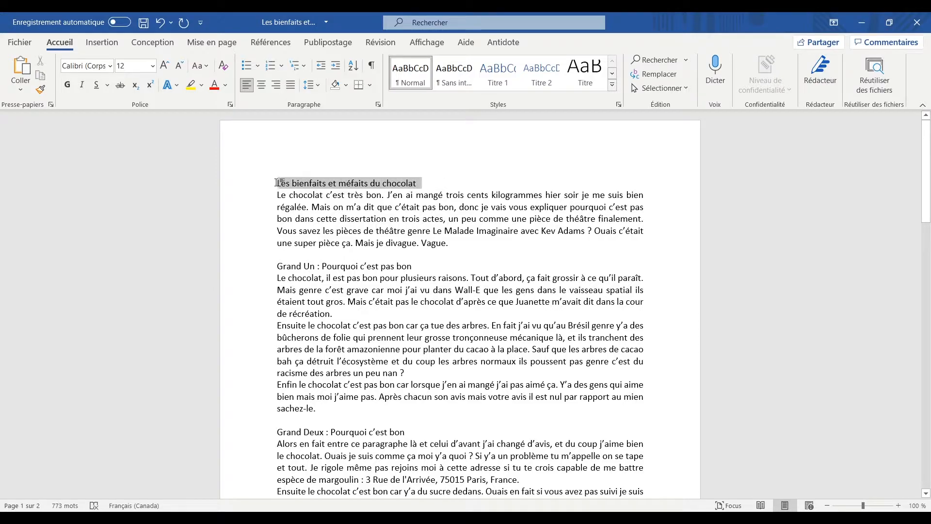
{"action": "left_click", "coordinate": [427, 187]}
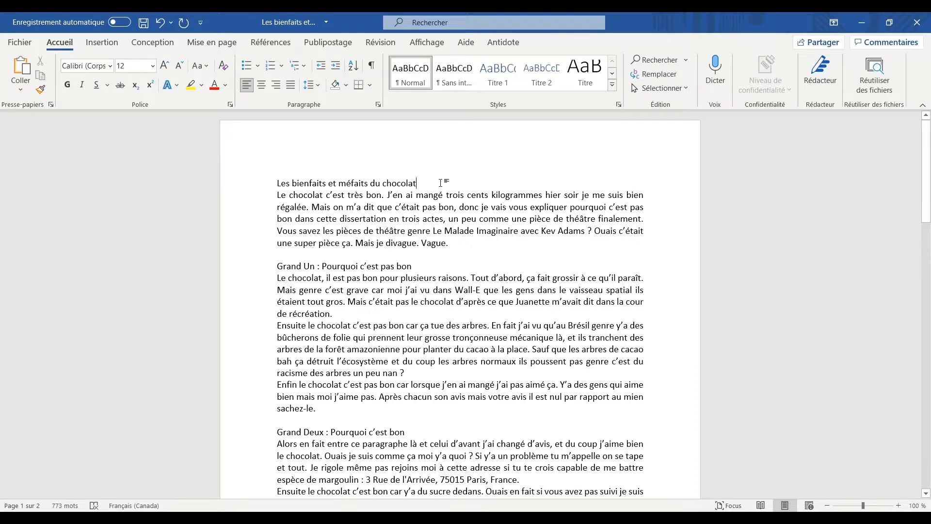
{"action": "left_click_drag", "start_coordinate": [440, 182], "coordinate": [279, 189]}
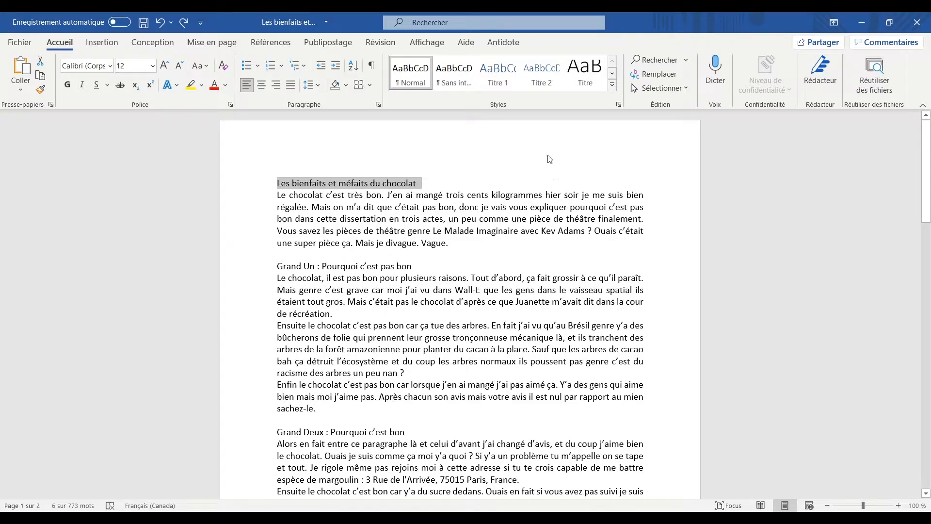
{"action": "left_click", "coordinate": [595, 80]}
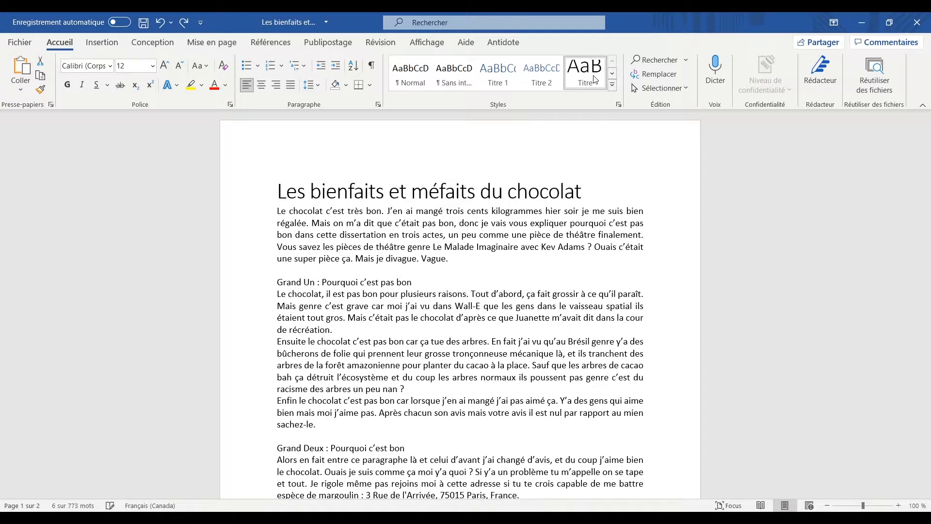
{"action": "left_click", "coordinate": [580, 193]}
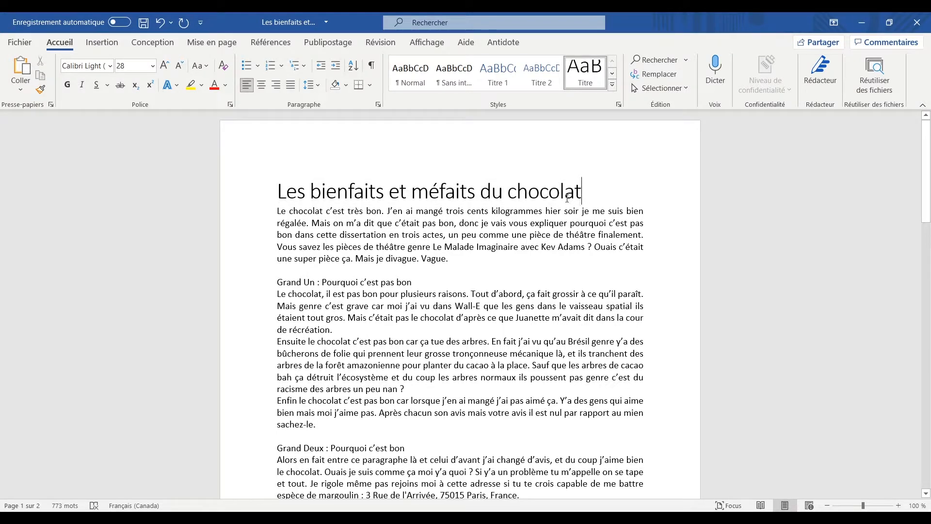
Step: Apply the Titre 1 style to the section heading "Grand Un : Pourquoi c'est pas bon"
{"action": "left_click_drag", "start_coordinate": [427, 282], "coordinate": [274, 282]}
{"action": "left_click", "coordinate": [506, 88]}
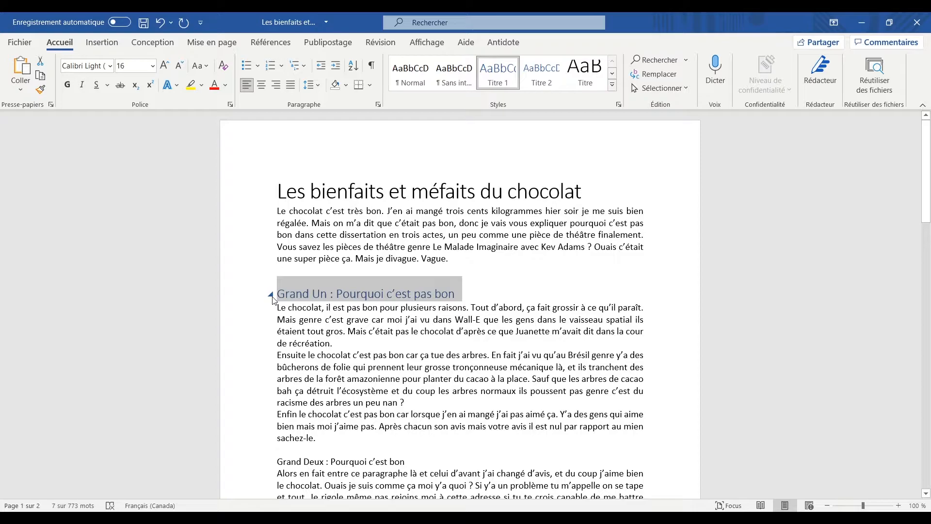
{"action": "scroll", "coordinate": [377, 316], "scroll_direction": "down", "scroll_amount": 10}
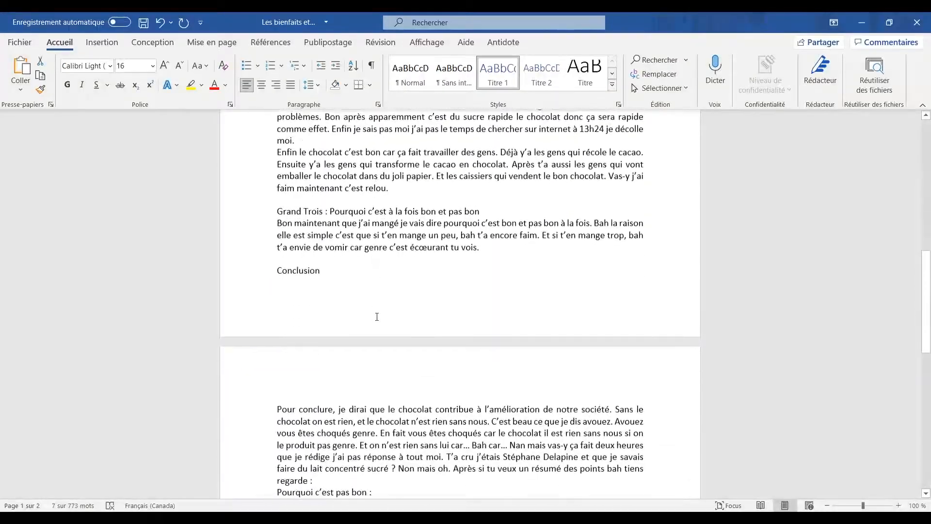
{"action": "scroll", "coordinate": [377, 316], "scroll_direction": "up", "scroll_amount": 10}
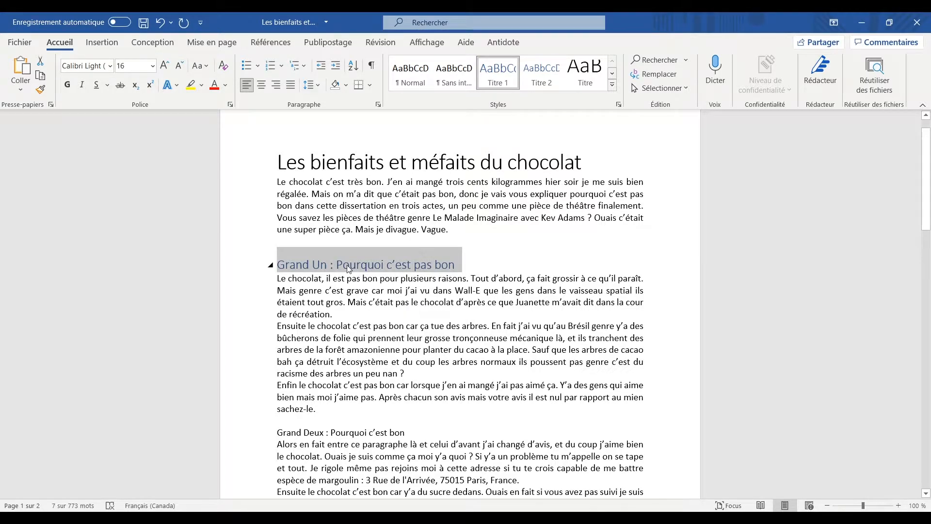
Step: Collapse the content under the "Grand Un" heading and expand it again
{"action": "left_click", "coordinate": [271, 265]}
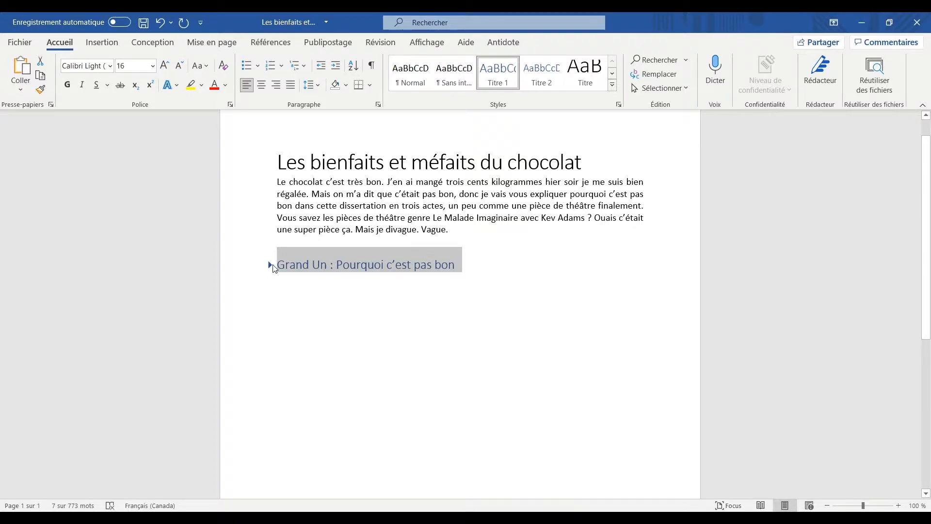
{"action": "scroll", "coordinate": [327, 349], "scroll_direction": "down", "scroll_amount": 5}
{"action": "scroll", "coordinate": [493, 371], "scroll_direction": "up", "scroll_amount": 5}
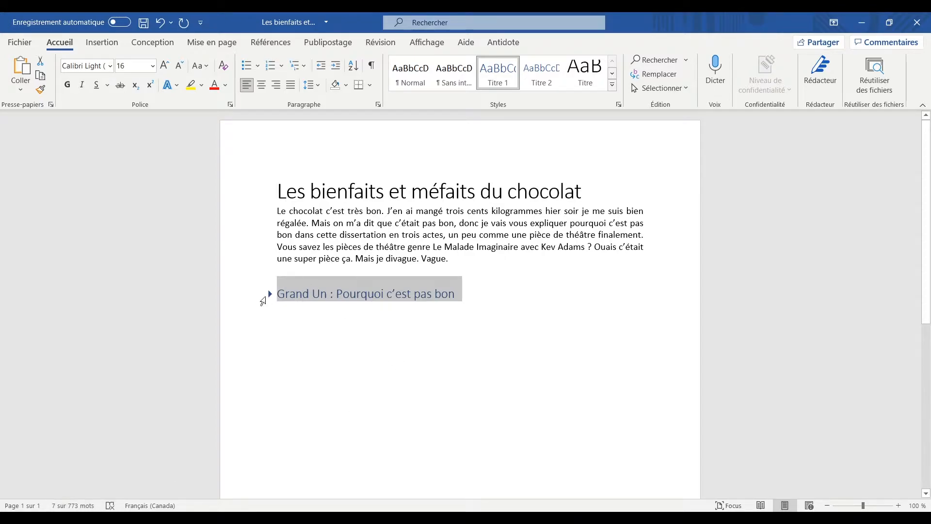
{"action": "left_click", "coordinate": [271, 296]}
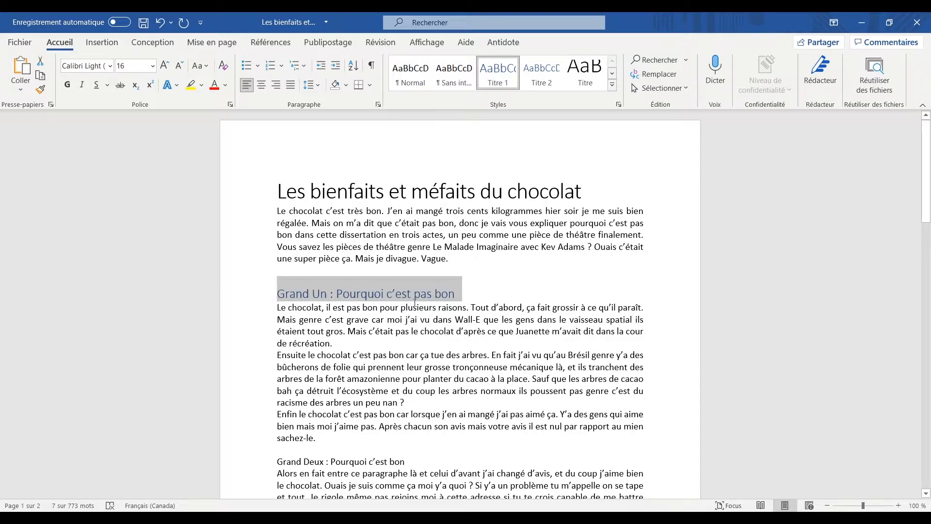
Step: Apply the Titre 1 style to the "Grand Deux" and "Grand Trois" section headings
{"action": "left_click", "coordinate": [425, 393]}
{"action": "scroll", "coordinate": [424, 394], "scroll_direction": "down", "scroll_amount": 2}
{"action": "left_click_drag", "start_coordinate": [405, 346], "coordinate": [276, 346]}
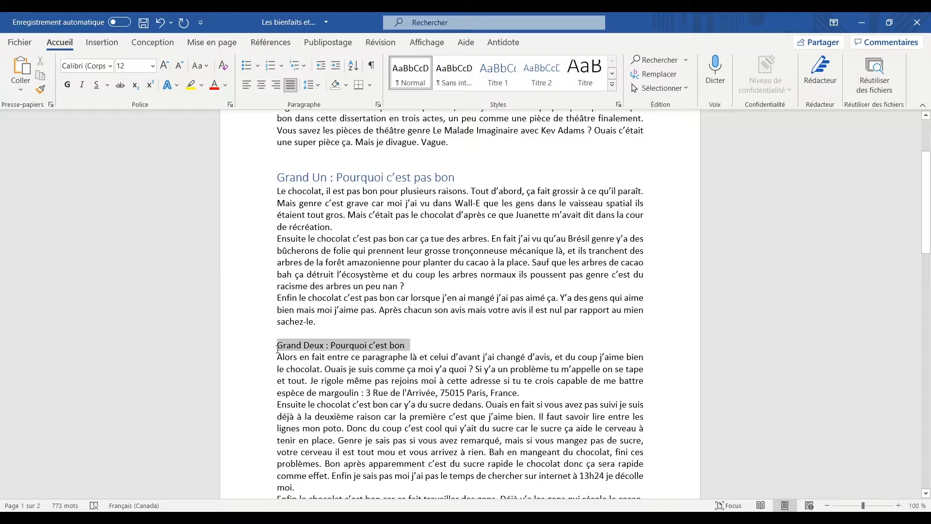
{"action": "left_click", "coordinate": [504, 84]}
{"action": "scroll", "coordinate": [437, 291], "scroll_direction": "down", "scroll_amount": 5}
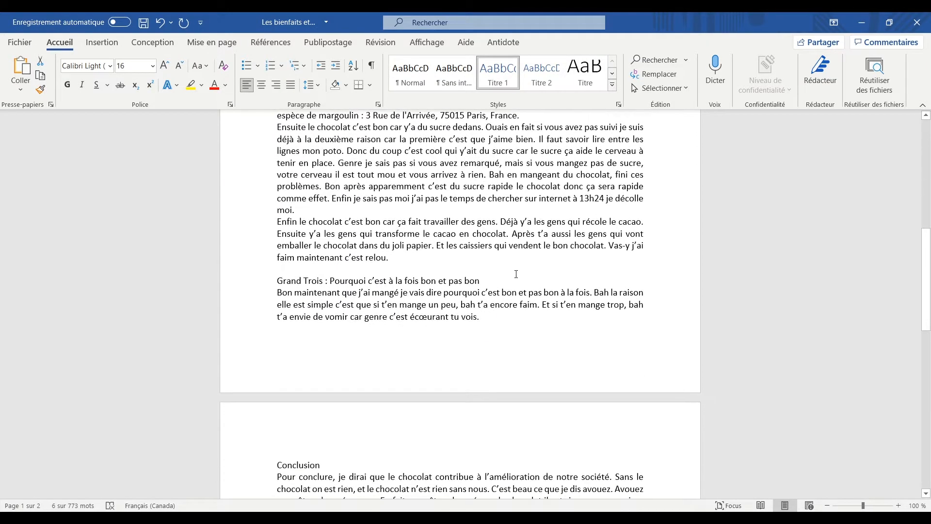
{"action": "left_click_drag", "start_coordinate": [482, 281], "coordinate": [277, 282]}
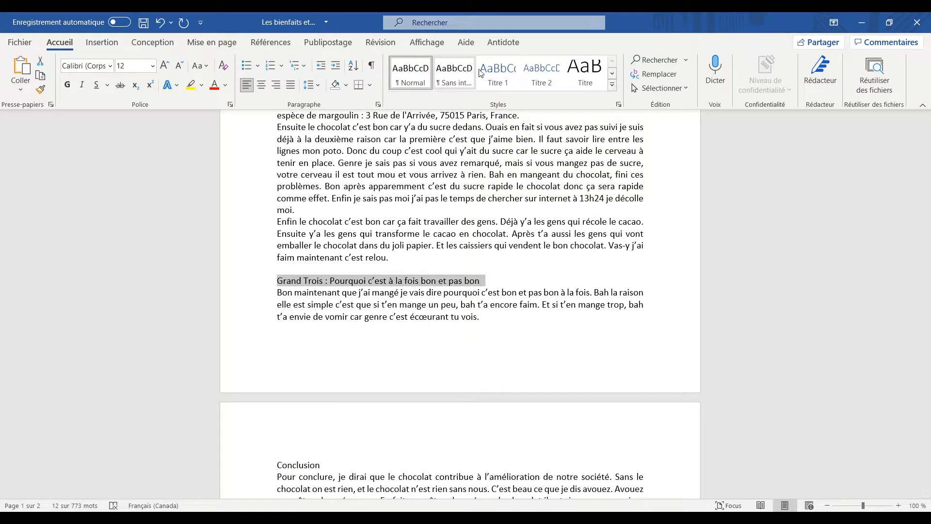
{"action": "left_click", "coordinate": [498, 73]}
Step: Apply the Titre 1 style to the "Conclusion" heading and return to the start of the document
{"action": "scroll", "coordinate": [347, 348], "scroll_direction": "down", "scroll_amount": 3}
{"action": "double_click", "coordinate": [298, 332]}
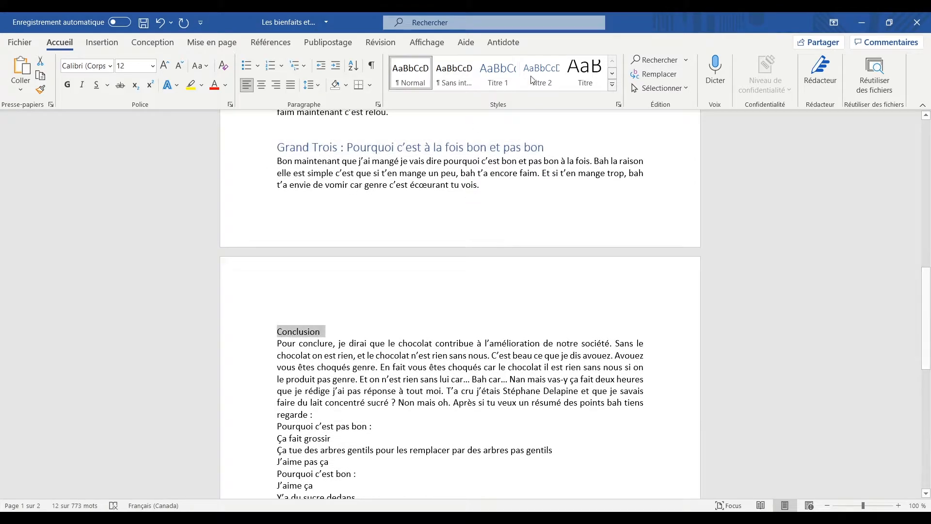
{"action": "left_click", "coordinate": [498, 73]}
{"action": "scroll", "coordinate": [482, 277], "scroll_direction": "down", "scroll_amount": 3}
{"action": "scroll", "coordinate": [482, 277], "scroll_direction": "down", "scroll_amount": 3}
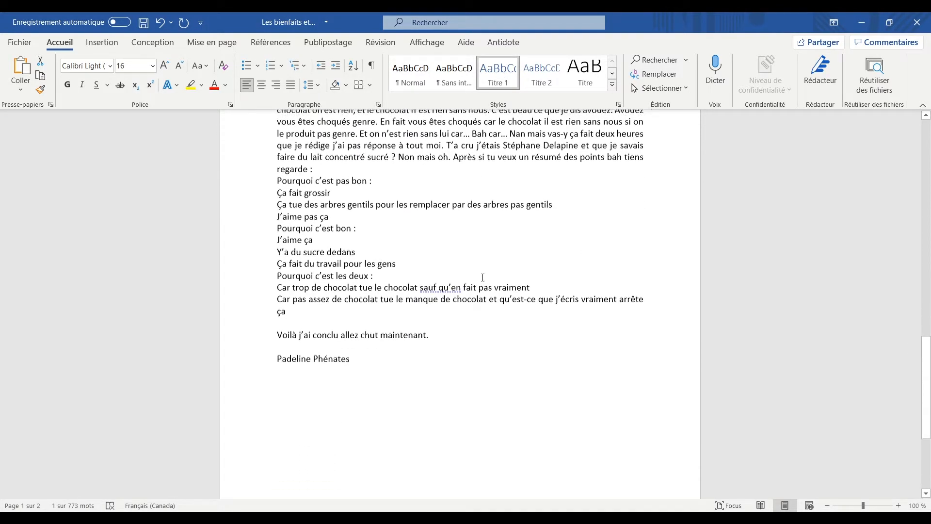
{"action": "left_click", "coordinate": [454, 277]}
{"action": "scroll", "coordinate": [490, 340], "scroll_direction": "up", "scroll_amount": 6}
{"action": "scroll", "coordinate": [495, 340], "scroll_direction": "up", "scroll_amount": 6}
{"action": "left_click", "coordinate": [530, 266]}
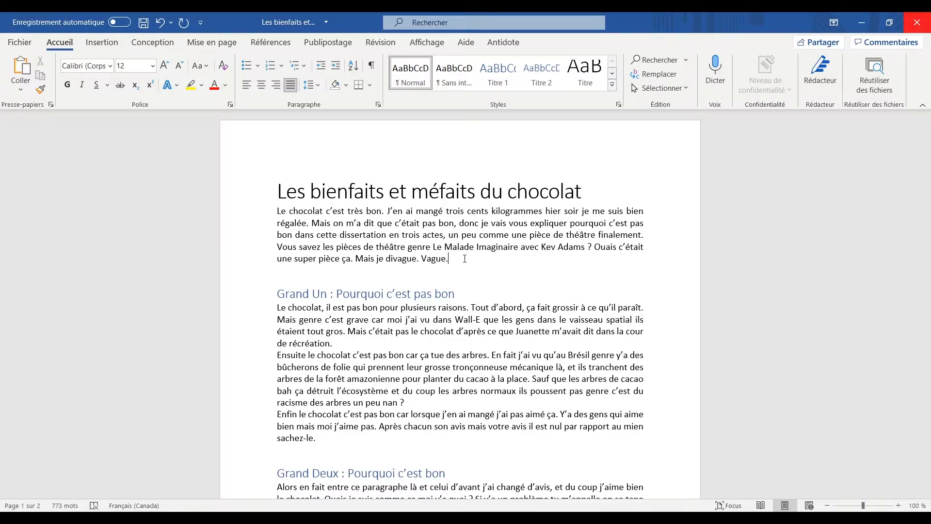
Step: Center the document title "Les bienfaits et méfaits du chocolat"
{"action": "left_click", "coordinate": [714, 192]}
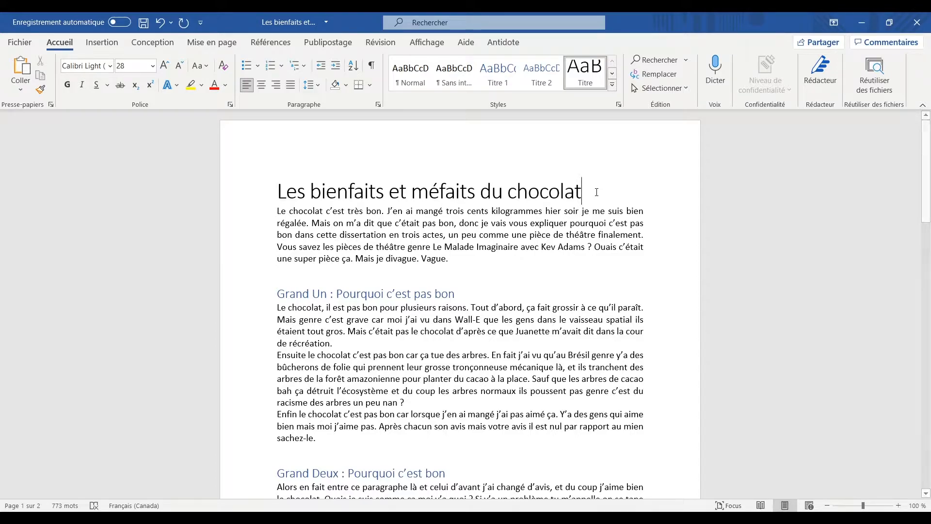
{"action": "left_click_drag", "start_coordinate": [597, 192], "coordinate": [246, 201]}
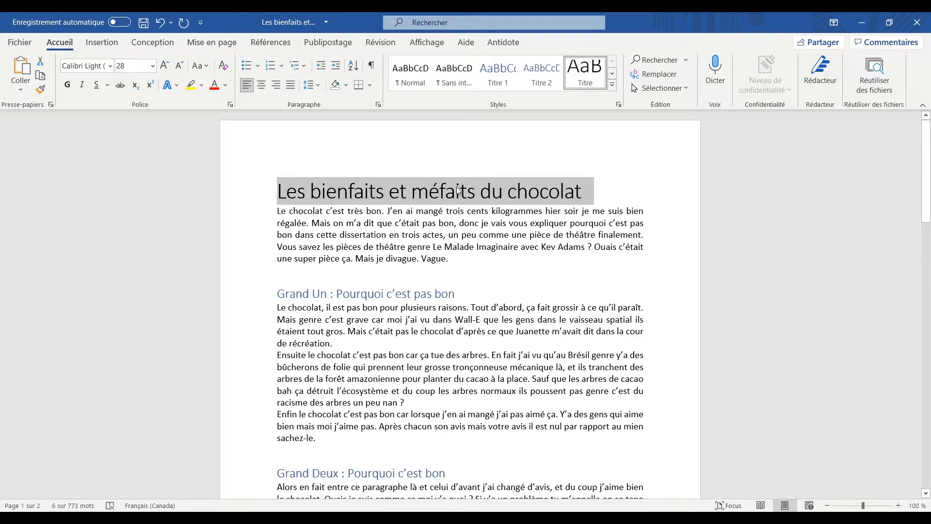
{"action": "left_click", "coordinate": [263, 89]}
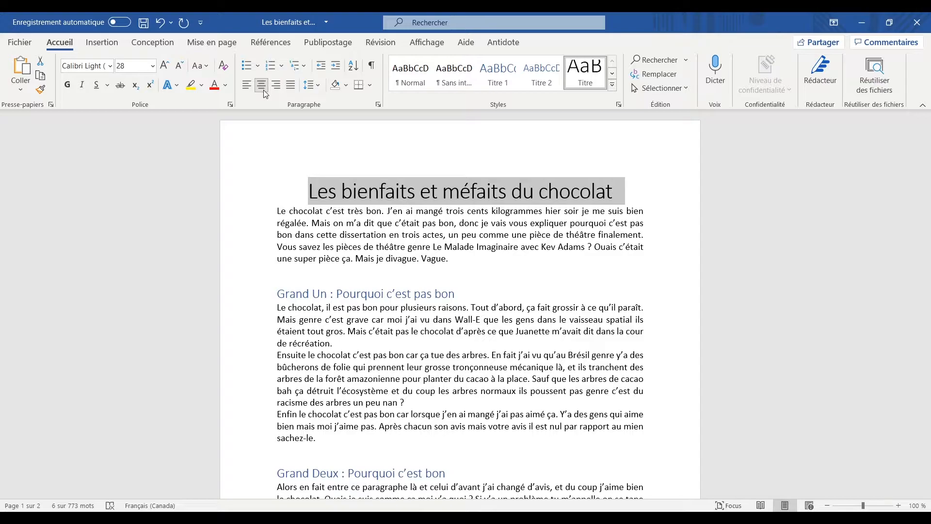
{"action": "left_click", "coordinate": [381, 193]}
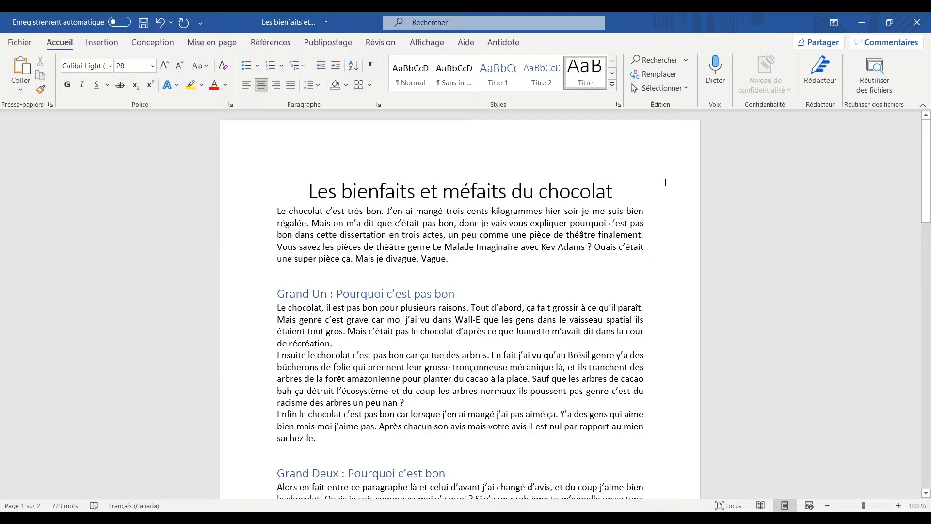
Step: Replace the "Grand Un :" prefix with the automatic Roman number "I." and delete the blank line above that heading
{"action": "scroll", "coordinate": [416, 231], "scroll_direction": "down", "scroll_amount": 3}
{"action": "scroll", "coordinate": [416, 231], "scroll_direction": "up", "scroll_amount": 2}
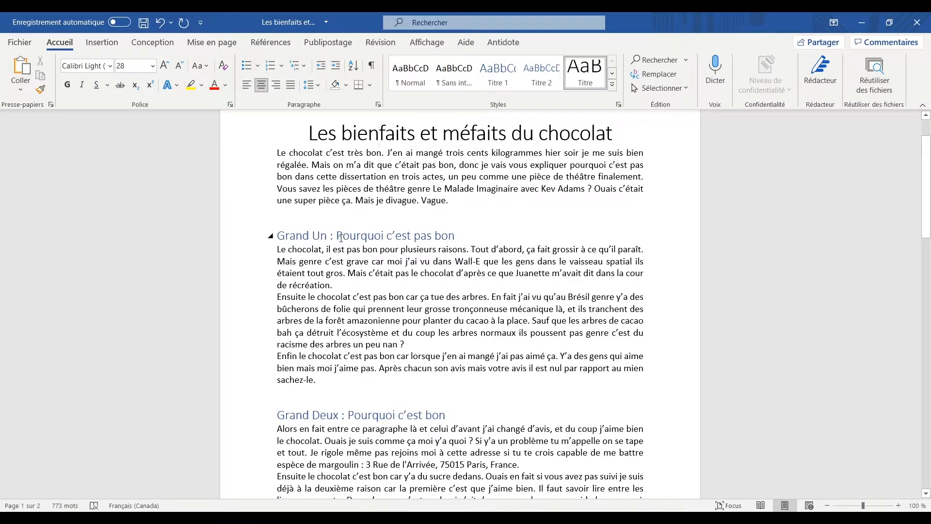
{"action": "left_click", "coordinate": [506, 201]}
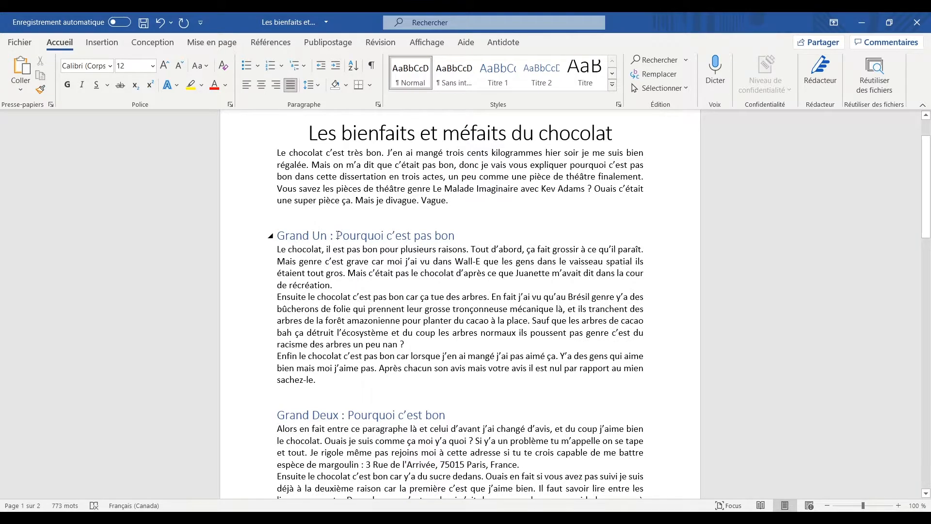
{"action": "left_click_drag", "start_coordinate": [338, 235], "coordinate": [277, 236]}
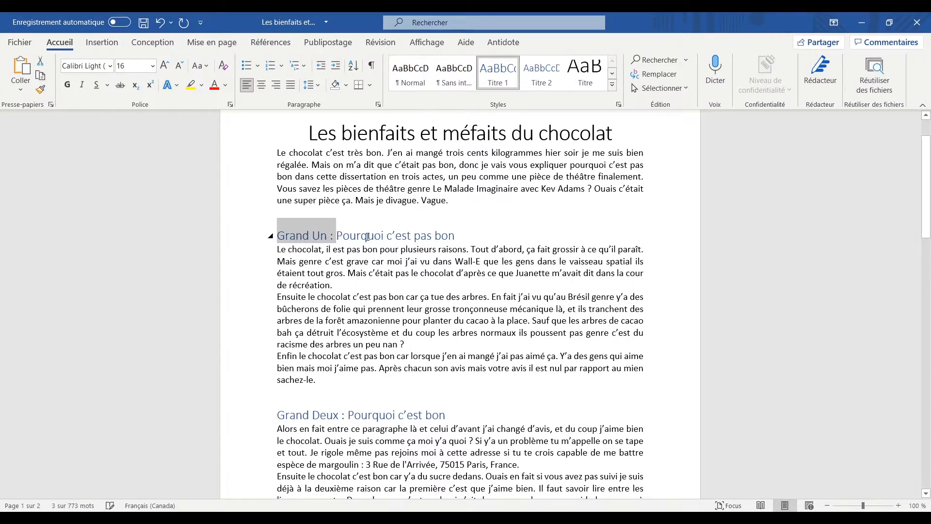
{"action": "key", "text": "BackSpace"}
{"action": "type", "text": "I"}
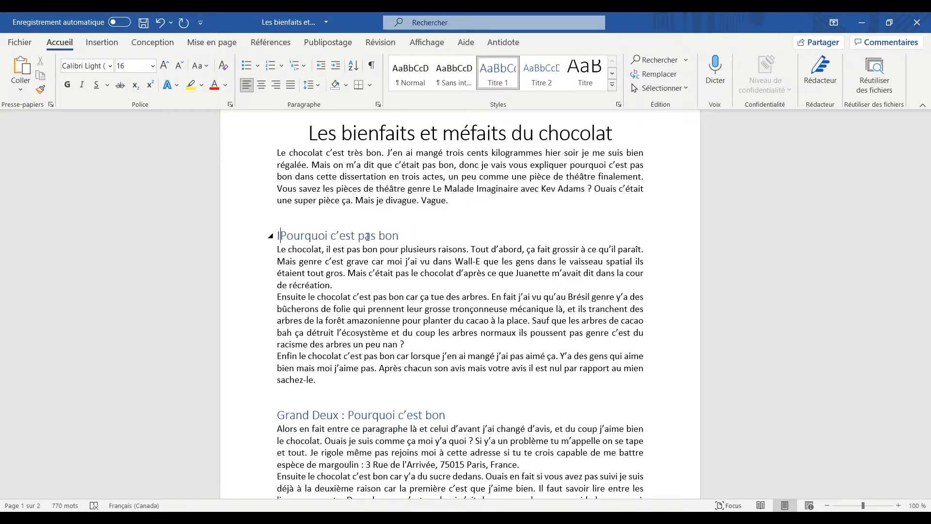
{"action": "type", "text": "."}
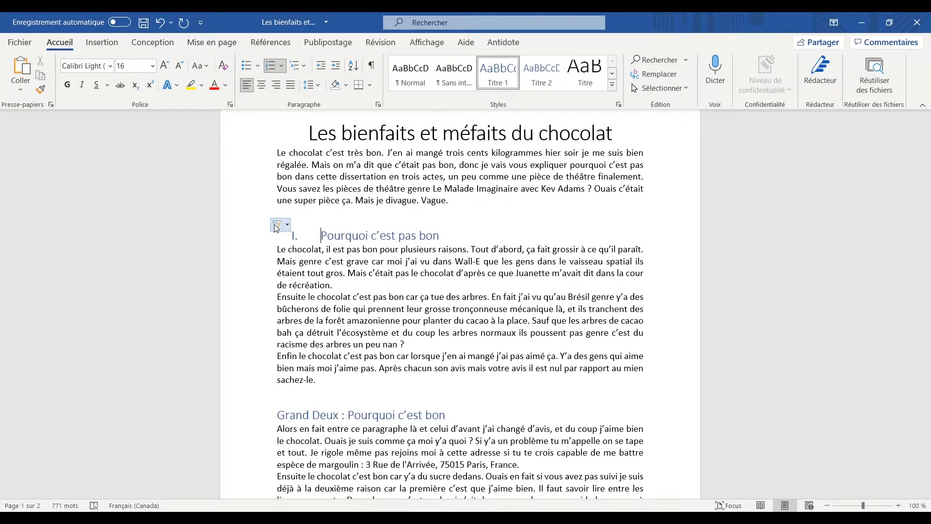
{"action": "left_click", "coordinate": [471, 208]}
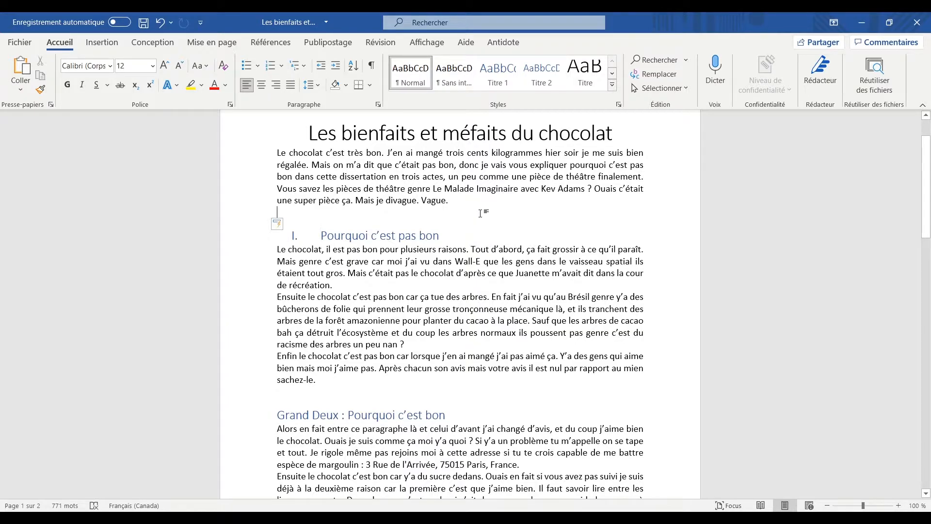
{"action": "key", "text": "BackSpace"}
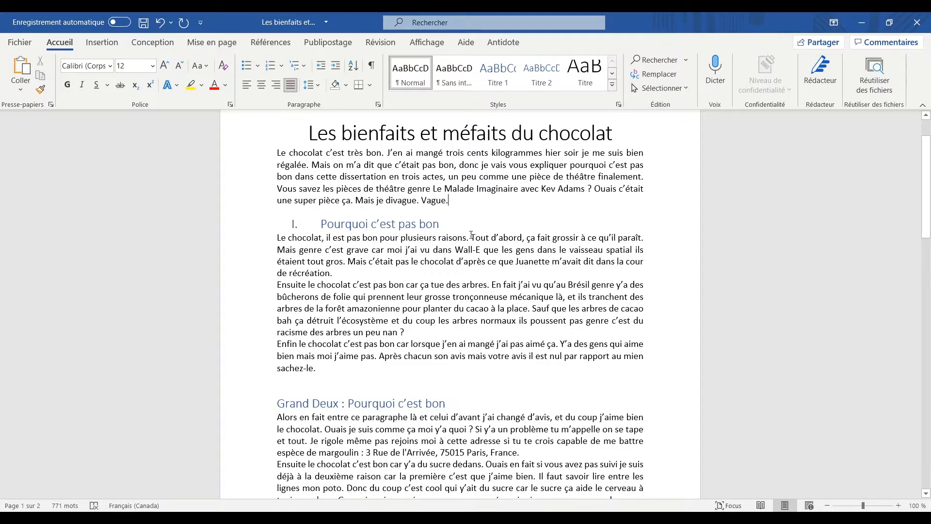
Step: Collapse the content under heading I, "Pourquoi c'est pas bon", and expand it again
{"action": "mouse_move", "coordinate": [287, 226]}
{"action": "scroll", "coordinate": [287, 232], "scroll_direction": "down", "scroll_amount": 3}
{"action": "scroll", "coordinate": [287, 236], "scroll_direction": "up", "scroll_amount": 3}
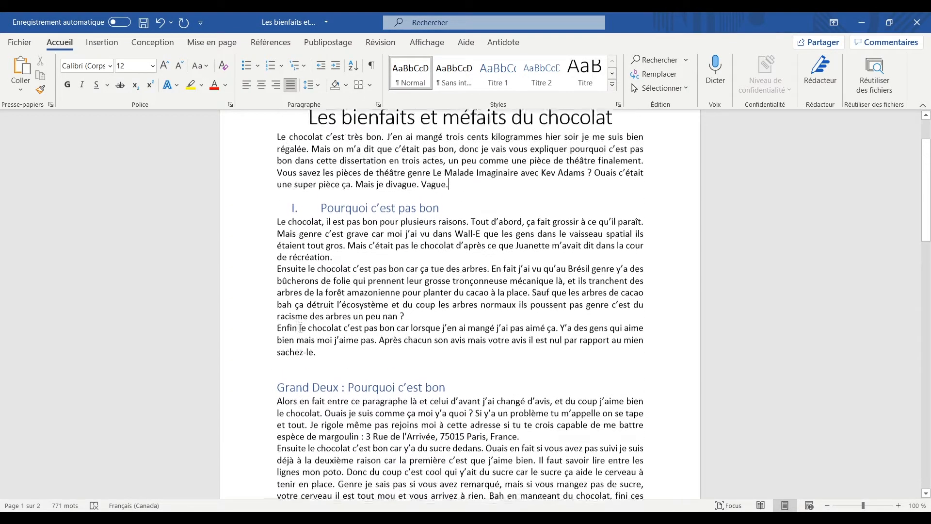
{"action": "left_click", "coordinate": [284, 223]}
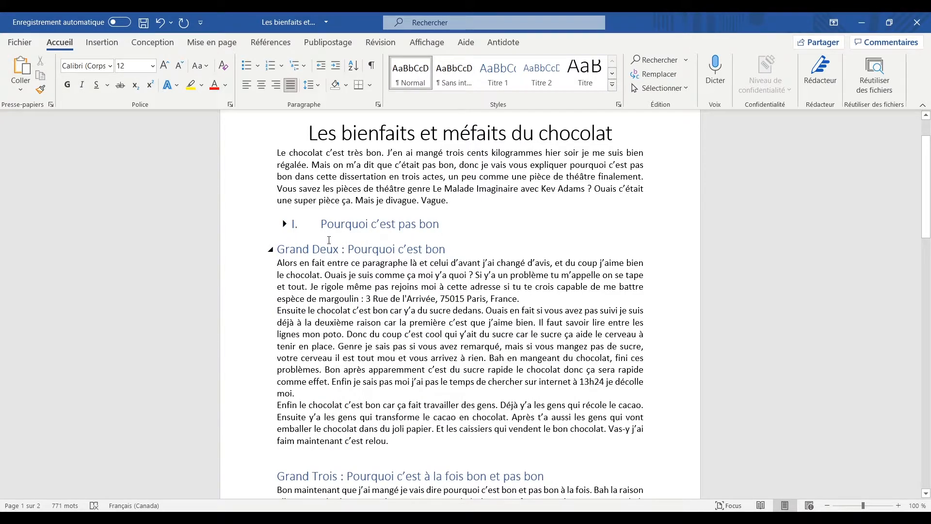
{"action": "left_click", "coordinate": [284, 223]}
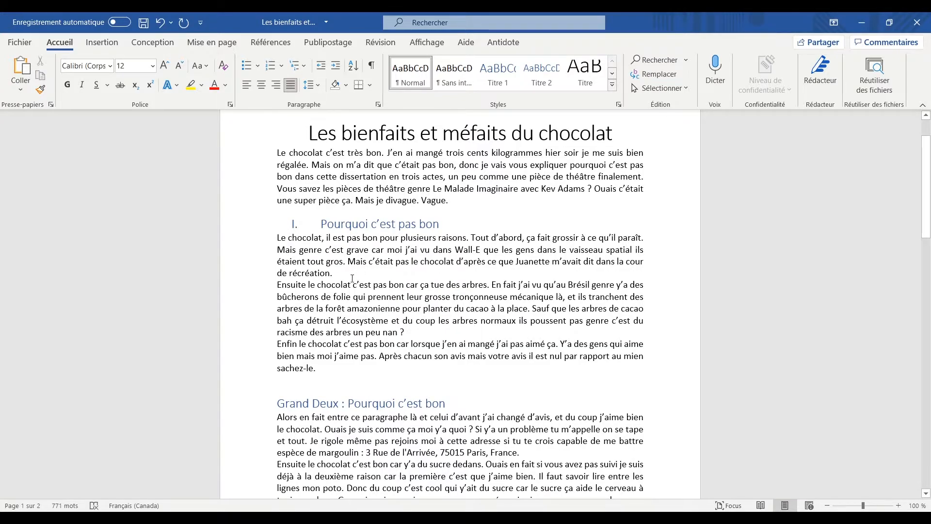
Step: Replace the "Grand Deux :" and "Grand Trois :" heading prefixes with the automatic Roman numbers "II." and "III."
{"action": "scroll", "coordinate": [359, 278], "scroll_direction": "down", "scroll_amount": 3}
{"action": "left_click_drag", "start_coordinate": [347, 316], "coordinate": [277, 316]}
{"action": "type", "text": "II."}
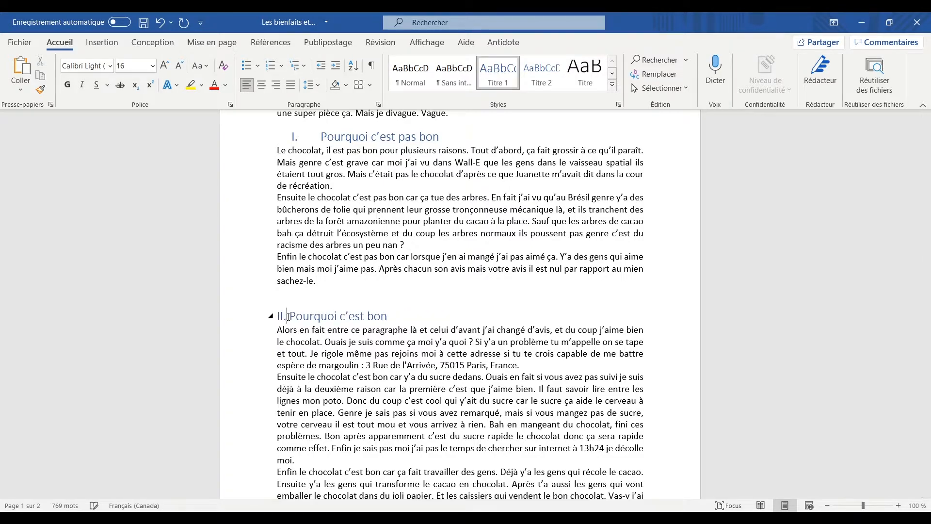
{"action": "scroll", "coordinate": [358, 266], "scroll_direction": "down", "scroll_amount": 5}
{"action": "scroll", "coordinate": [359, 266], "scroll_direction": "down", "scroll_amount": 2}
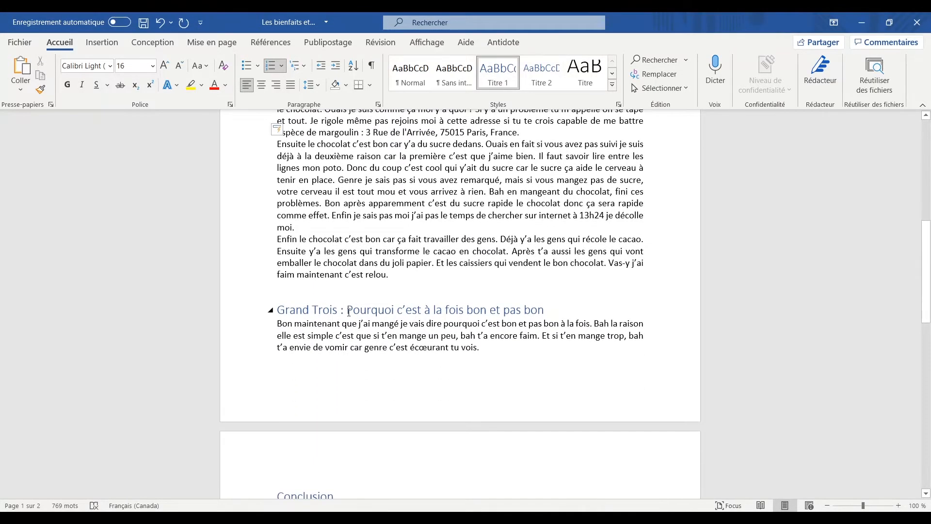
{"action": "left_click_drag", "start_coordinate": [347, 311], "coordinate": [279, 311]}
{"action": "type", "text": "III."}
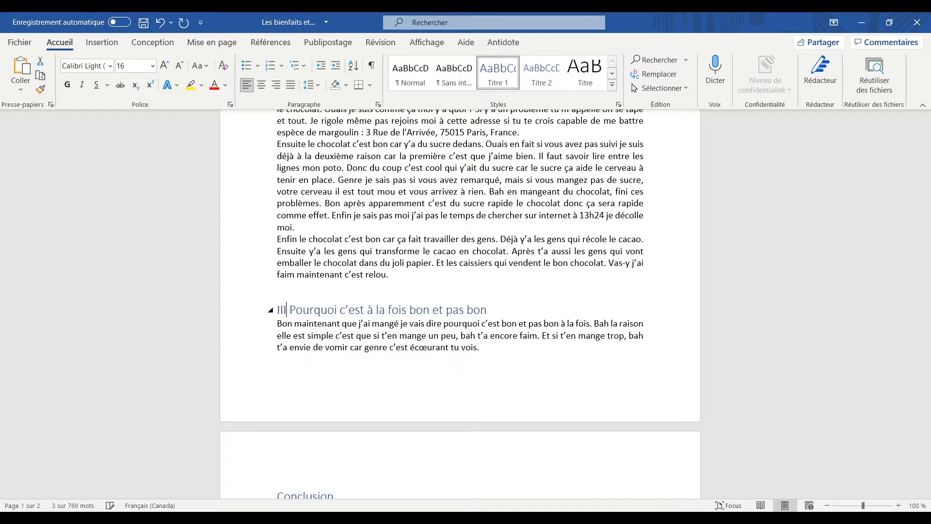
Step: Indent the "Conclusion" heading by one tab stop without numbering it
{"action": "scroll", "coordinate": [378, 287], "scroll_direction": "down", "scroll_amount": 3}
{"action": "scroll", "coordinate": [378, 287], "scroll_direction": "down", "scroll_amount": 1}
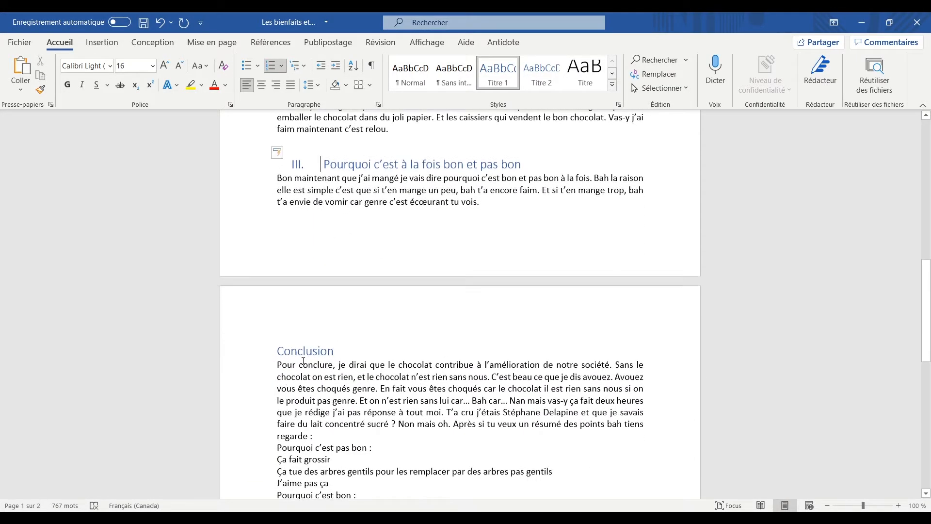
{"action": "left_click", "coordinate": [278, 352]}
{"action": "scroll", "coordinate": [290, 398], "scroll_direction": "down", "scroll_amount": 1}
{"action": "key", "text": "Tab"}
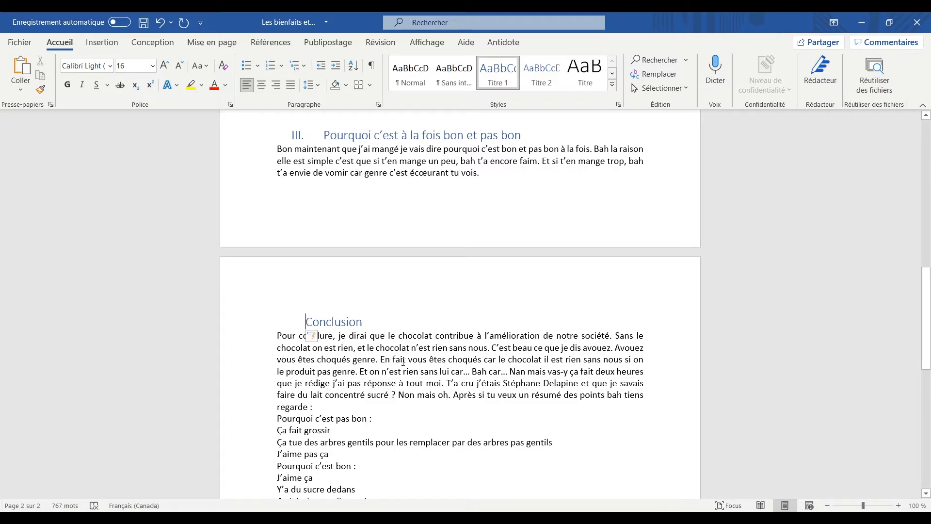
{"action": "left_click", "coordinate": [401, 362]}
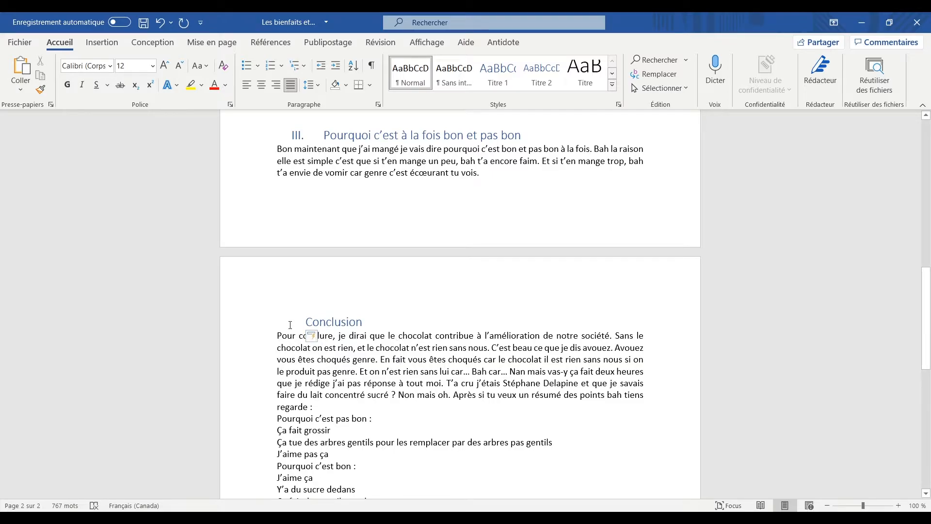
{"action": "left_click", "coordinate": [361, 322]}
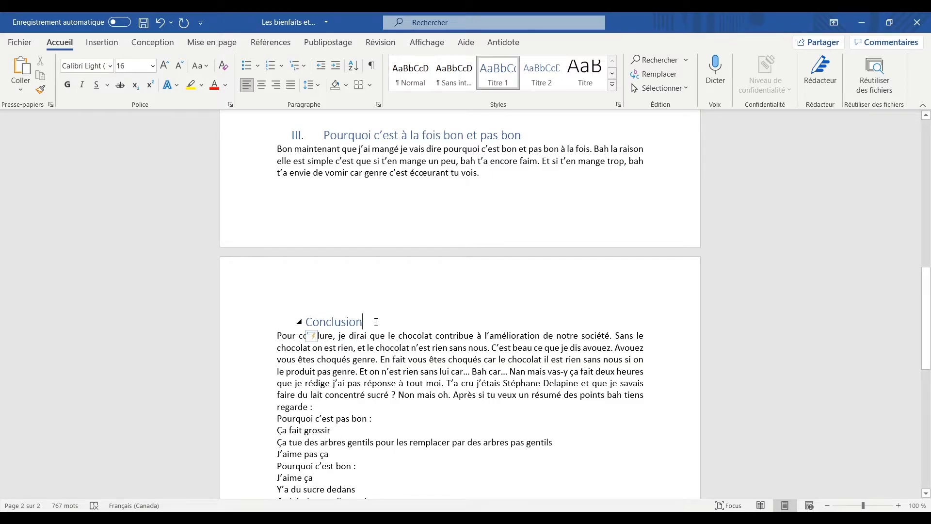
Step: Delete the blank lines above headings III and II
{"action": "scroll", "coordinate": [364, 323], "scroll_direction": "up", "scroll_amount": 3}
{"action": "left_click", "coordinate": [357, 230]}
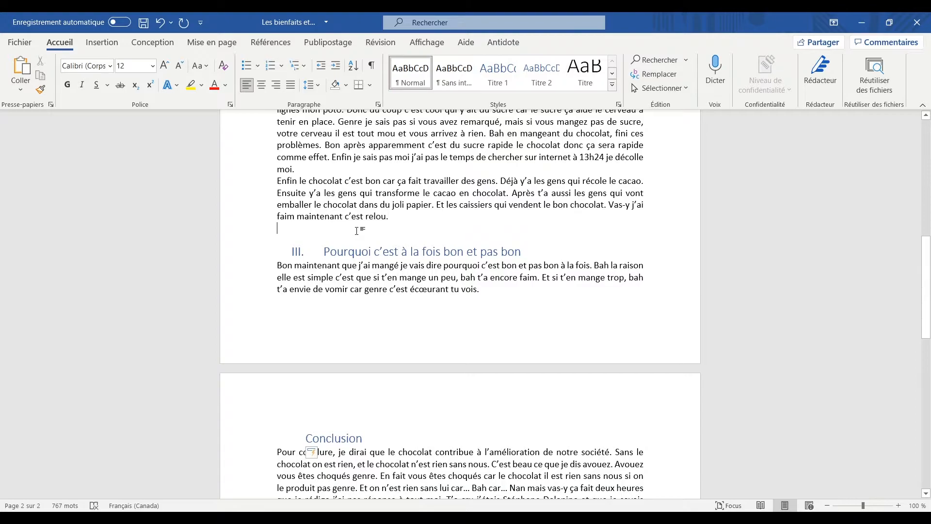
{"action": "key", "text": "BackSpace"}
{"action": "scroll", "coordinate": [357, 235], "scroll_direction": "up", "scroll_amount": 3}
{"action": "left_click", "coordinate": [337, 148]}
{"action": "key", "text": "BackSpace"}
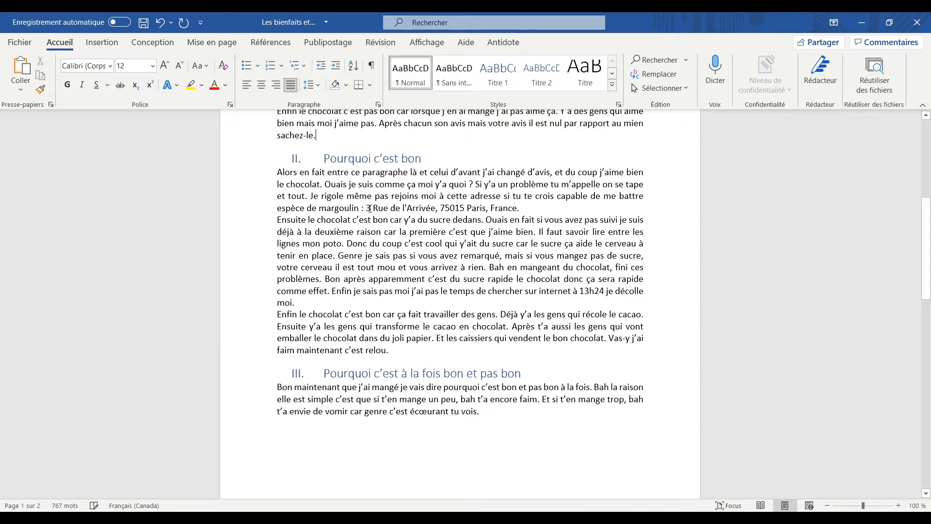
{"action": "scroll", "coordinate": [361, 195], "scroll_direction": "down", "scroll_amount": 5}
{"action": "scroll", "coordinate": [427, 299], "scroll_direction": "up", "scroll_amount": 4}
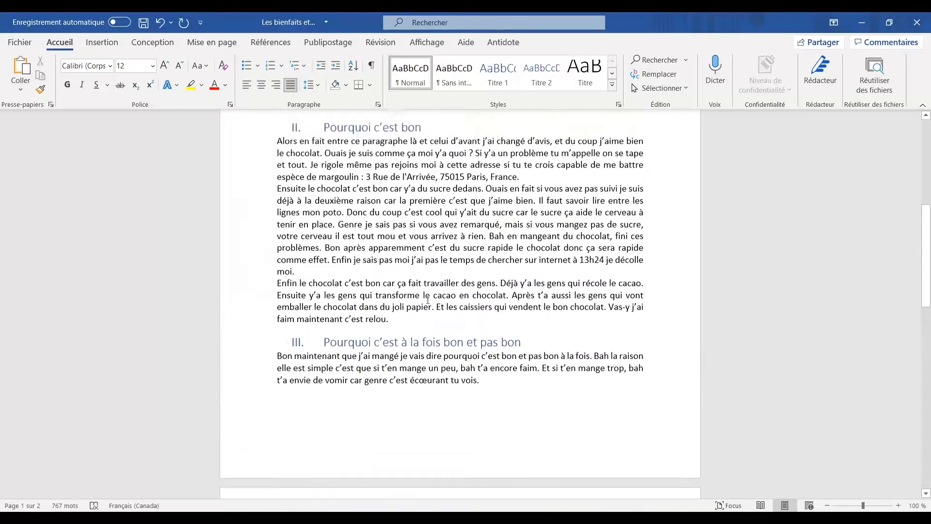
{"action": "scroll", "coordinate": [428, 299], "scroll_direction": "up", "scroll_amount": 9}
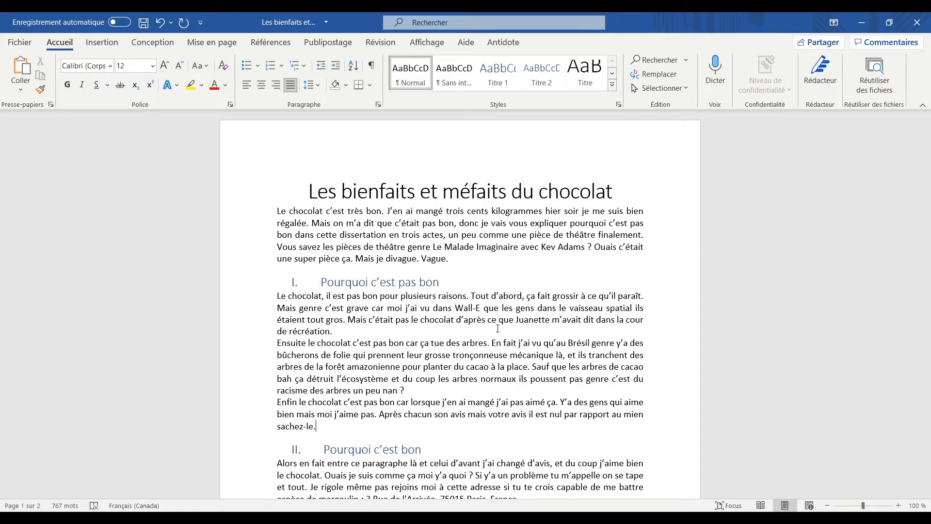
{"action": "left_click", "coordinate": [528, 197]}
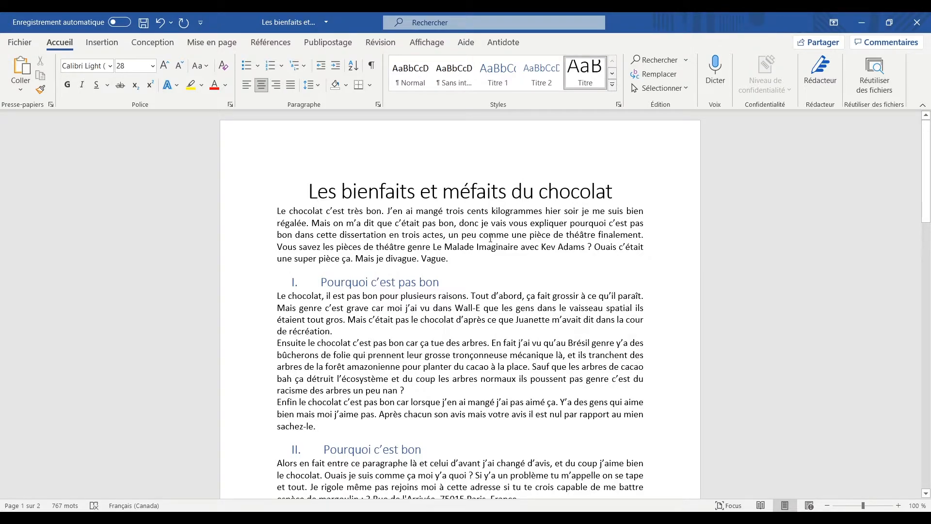
{"action": "left_click", "coordinate": [505, 259]}
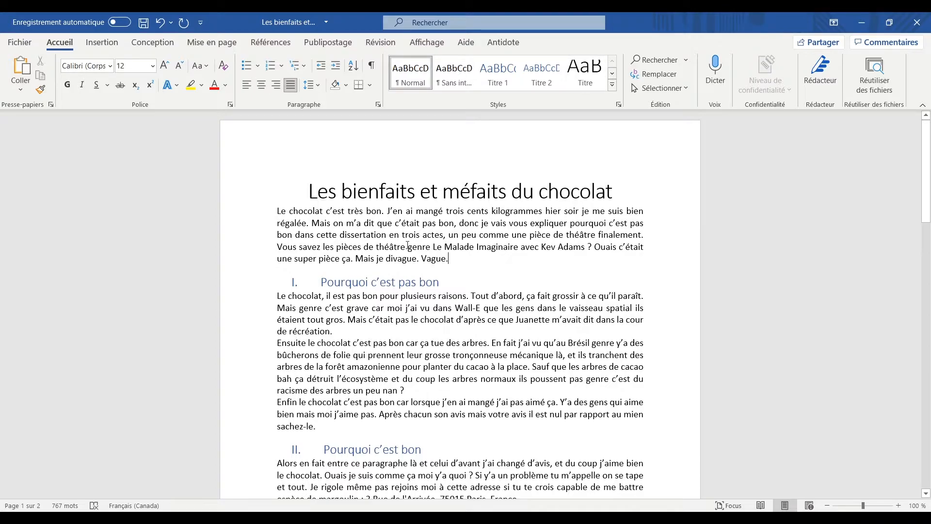
Step: Try the Titre style on "Mais je divague. Vague." moved to its own line, and restore the introduction paragraph
{"action": "left_click", "coordinate": [357, 258]}
{"action": "key", "text": "Return"}
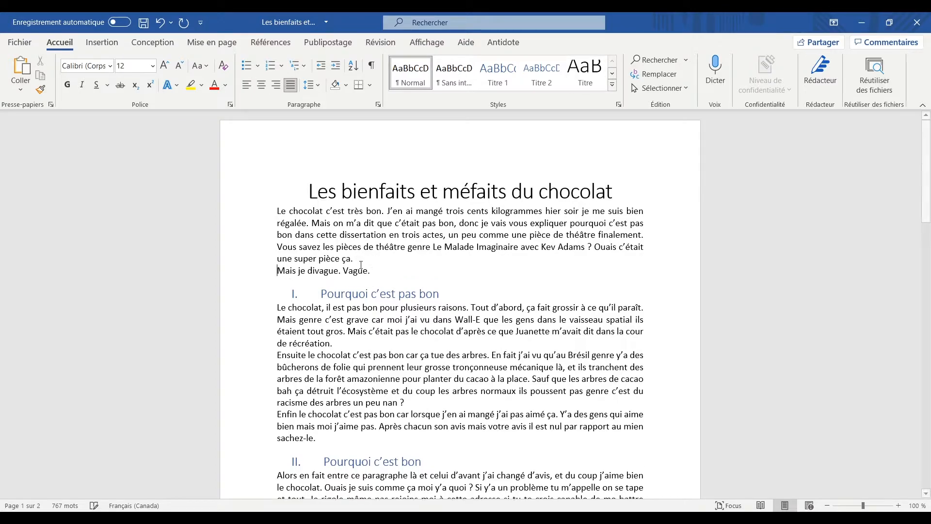
{"action": "left_click_drag", "start_coordinate": [382, 273], "coordinate": [275, 273]}
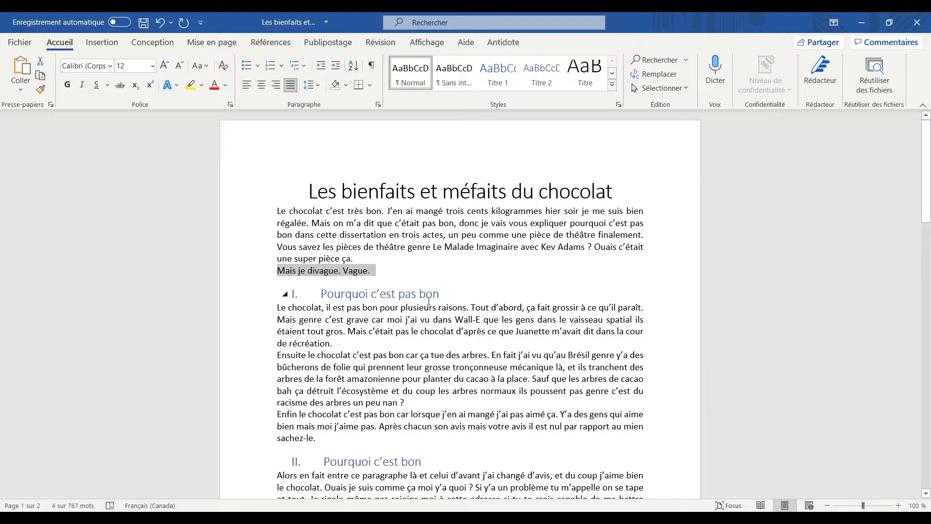
{"action": "left_click", "coordinate": [585, 73]}
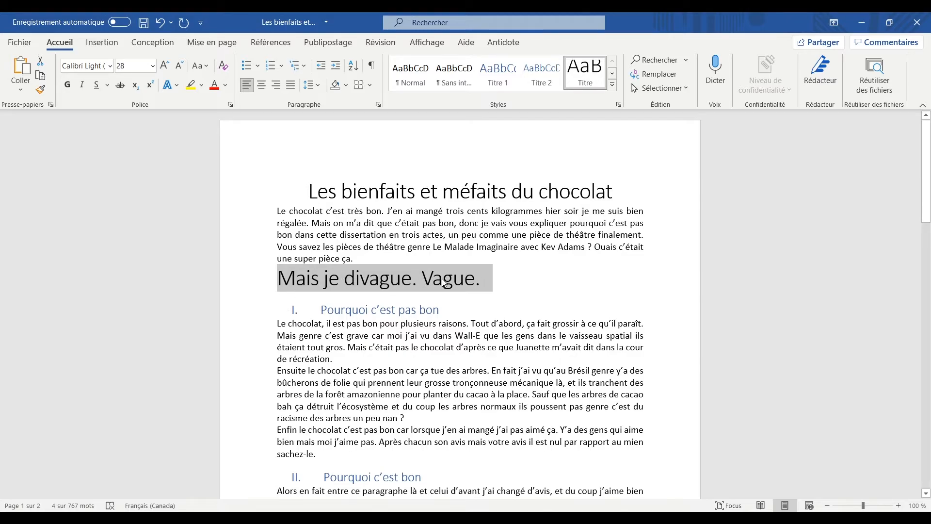
{"action": "key", "text": "Home"}
{"action": "key", "text": "BackSpace"}
Step: Update the Titre style to match the centered document title
{"action": "left_click", "coordinate": [491, 264]}
{"action": "left_click", "coordinate": [560, 196]}
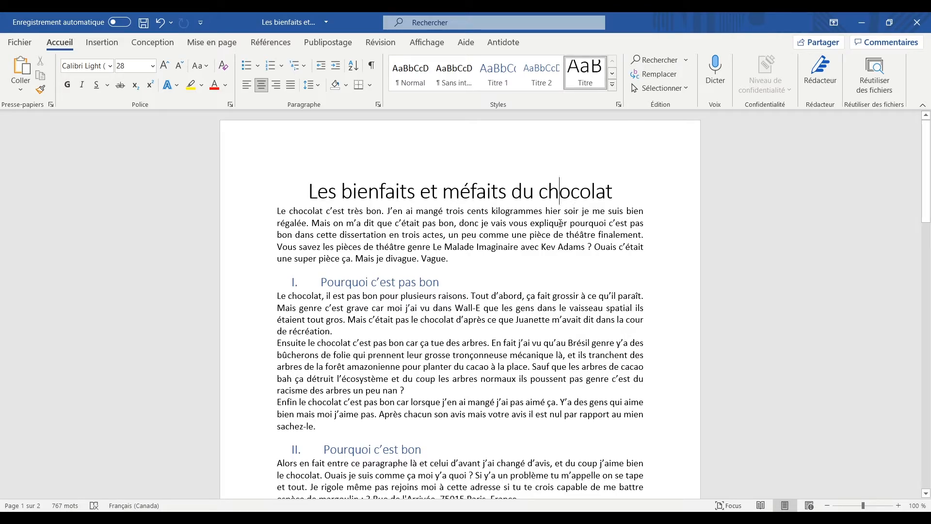
Step: Test the updated Titre style on "Mais je divague. Vague." as a separate line, return it to Normal and rejoin it to the introduction
{"action": "left_click", "coordinate": [357, 259]}
{"action": "key", "text": "Return"}
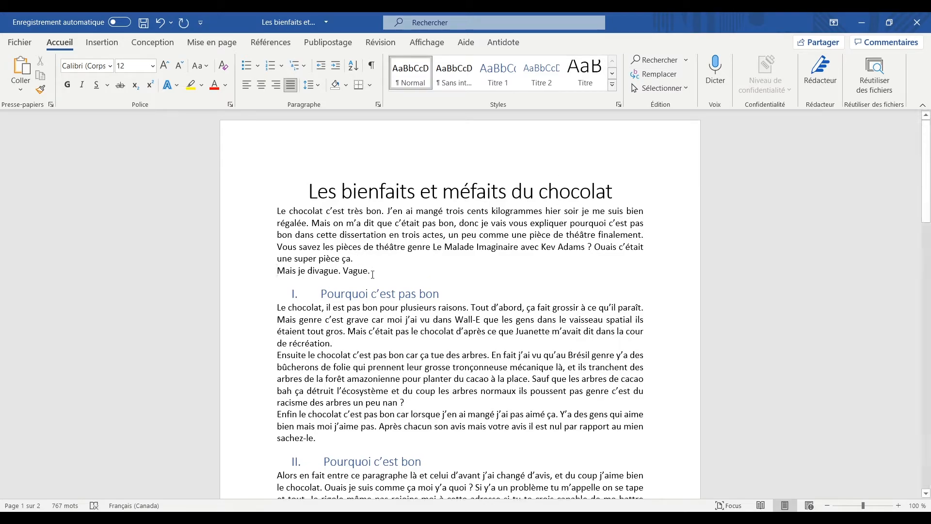
{"action": "left_click_drag", "start_coordinate": [380, 271], "coordinate": [276, 271]}
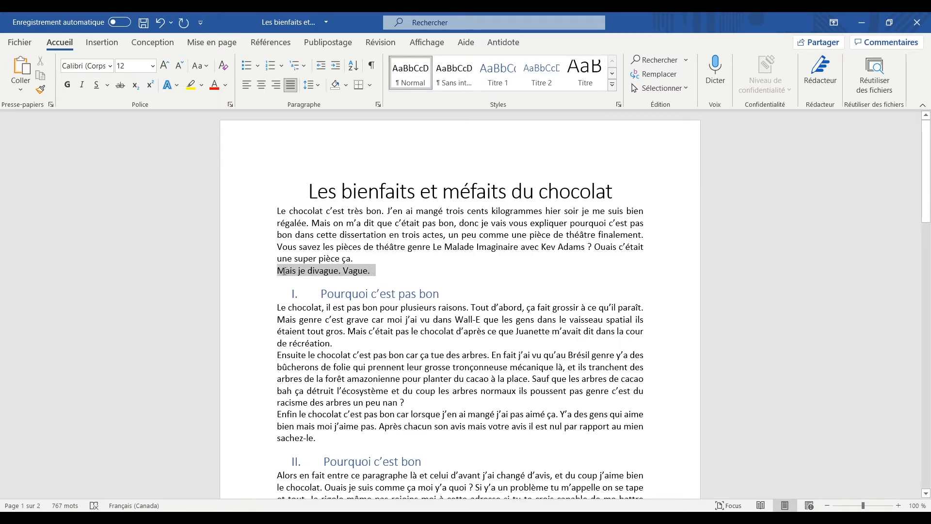
{"action": "left_click", "coordinate": [586, 82]}
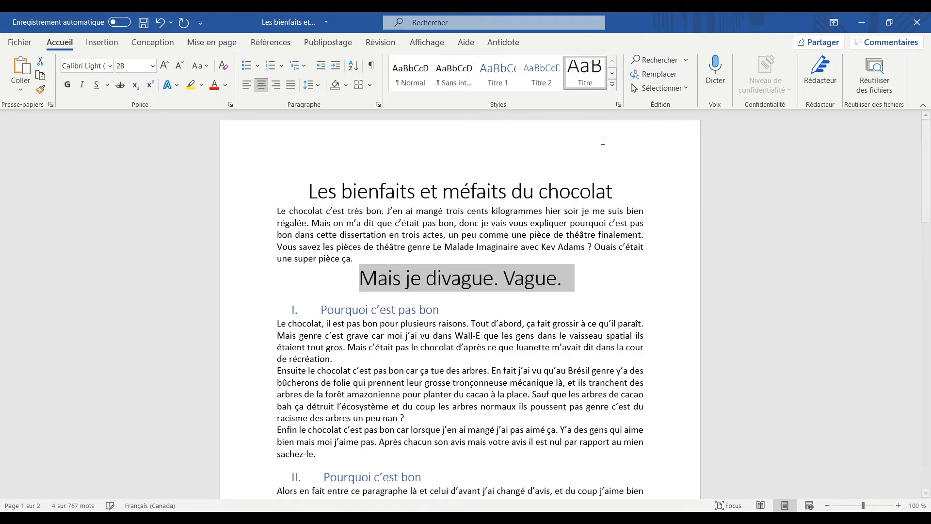
{"action": "left_click", "coordinate": [410, 76]}
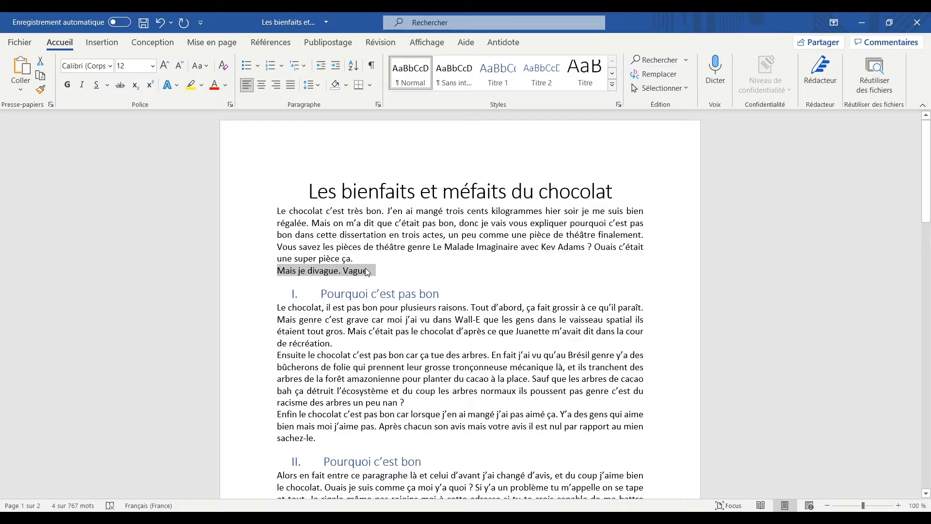
{"action": "key", "text": "Left"}
{"action": "key", "text": "BackSpace"}
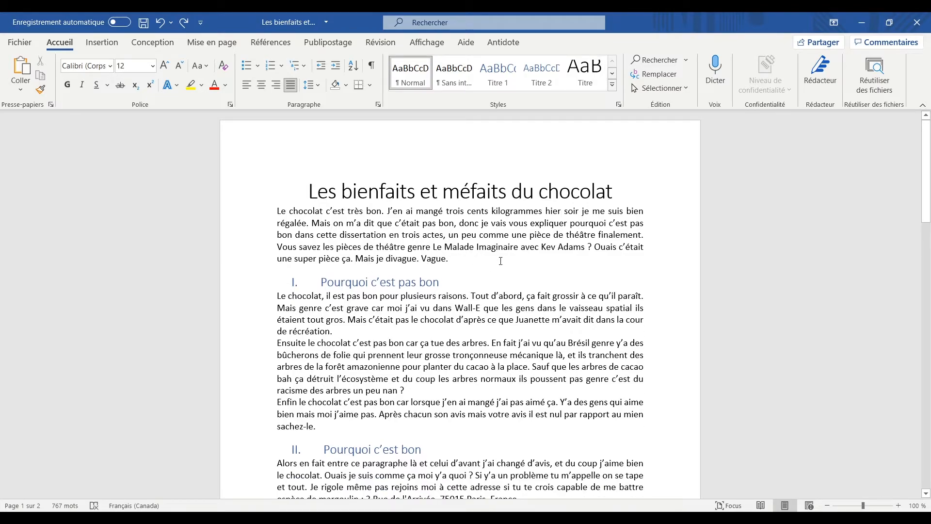
Step: Update the Titre 1 style to match the numbered heading "Pourquoi c'est pas bon"
{"action": "scroll", "coordinate": [500, 261], "scroll_direction": "down", "scroll_amount": 1}
{"action": "left_click", "coordinate": [439, 253]}
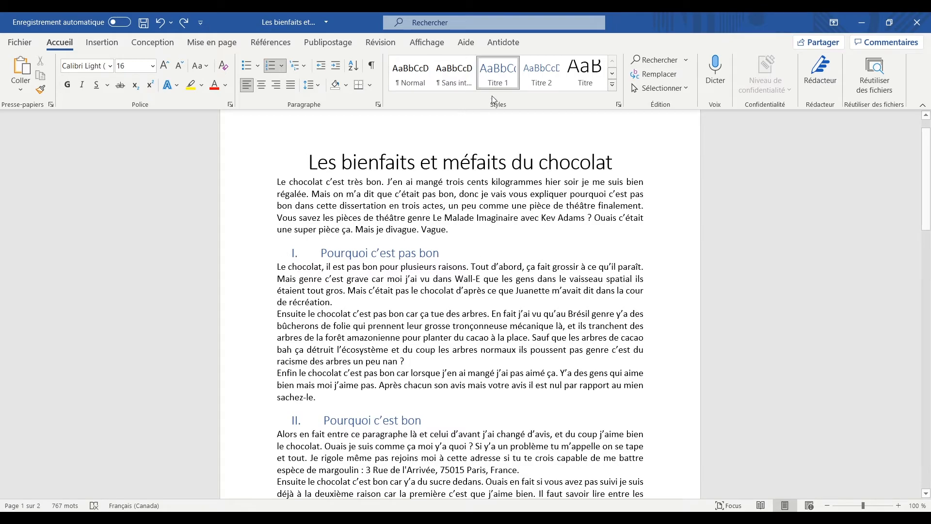
{"action": "left_click", "coordinate": [522, 87]}
{"action": "left_click", "coordinate": [549, 196]}
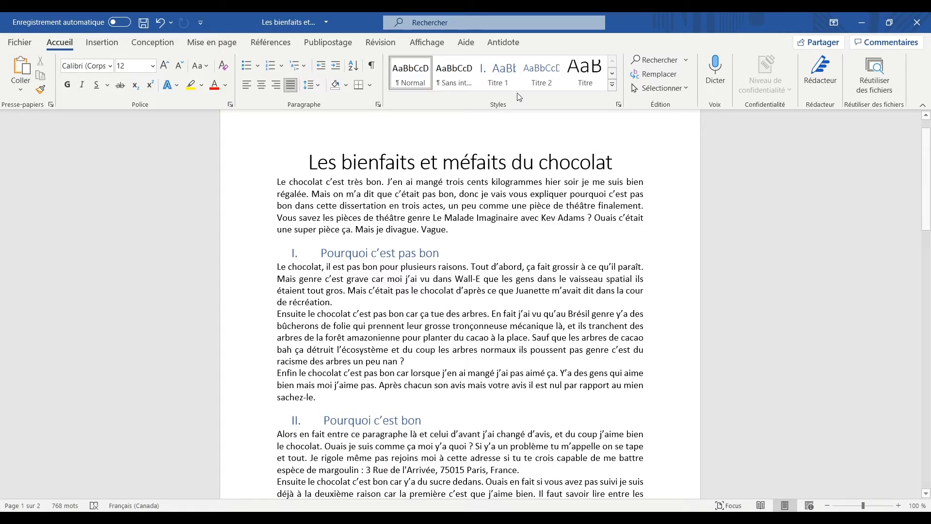
{"action": "left_click", "coordinate": [495, 73]}
Step: Collapse the content under all four numbered headings, from "Pourquoi c'est pas bon" to "Conclusion"
{"action": "left_click", "coordinate": [284, 253]}
{"action": "left_click", "coordinate": [285, 278]}
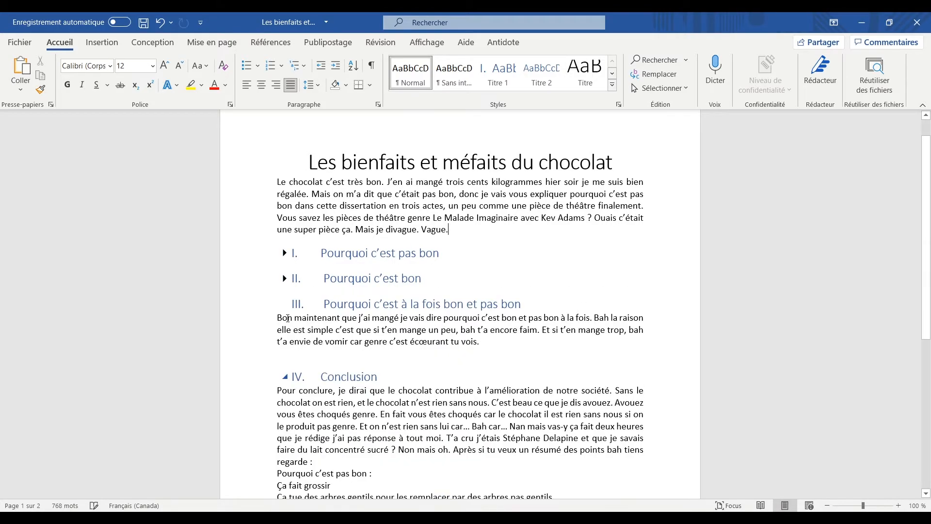
{"action": "left_click", "coordinate": [284, 303]}
{"action": "left_click", "coordinate": [285, 329]}
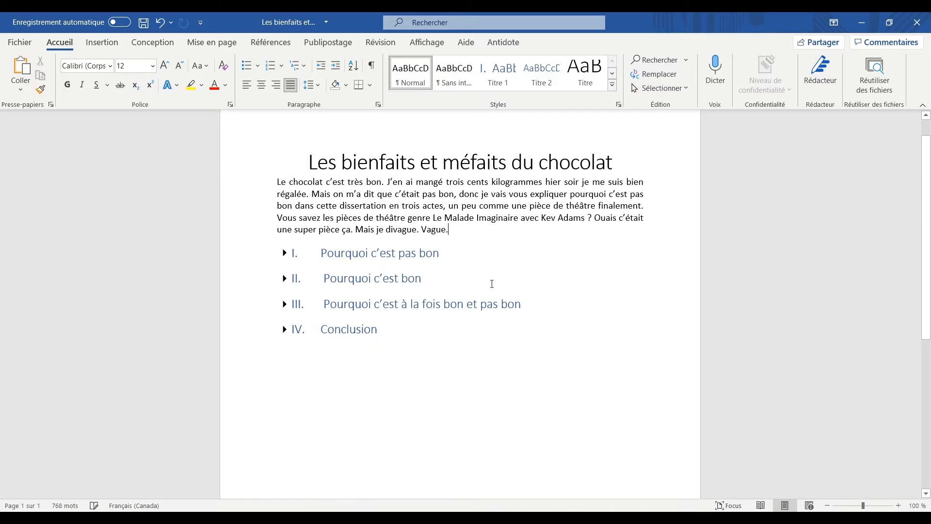